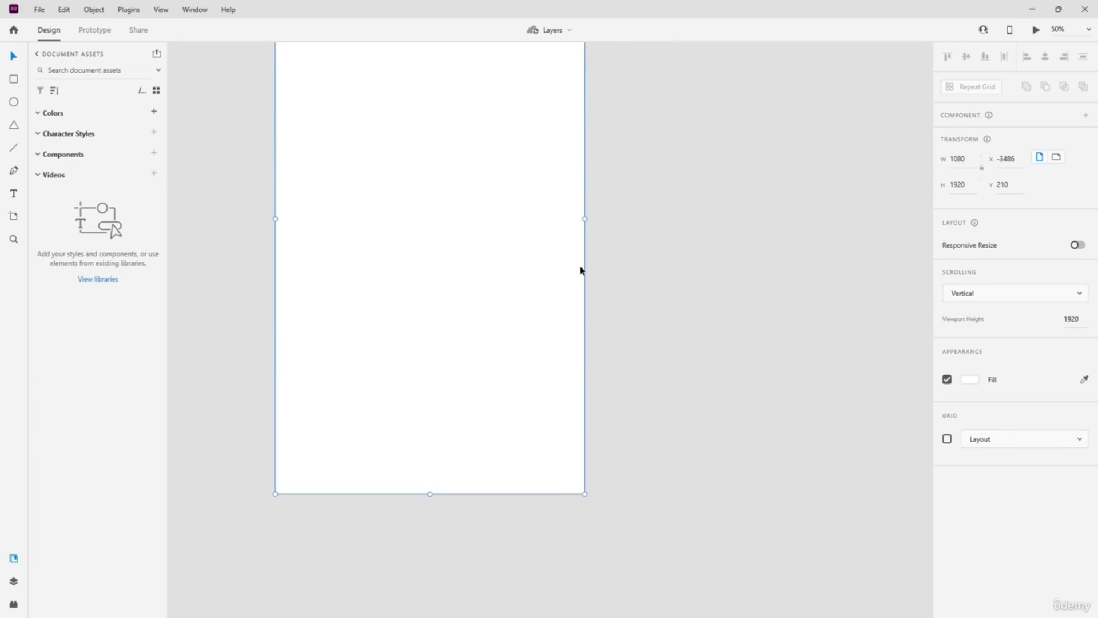
# Set the canvas zoom to 100% and bring the artboard's upper edge into view.
pyautogui.scroll(2, 536, 344)
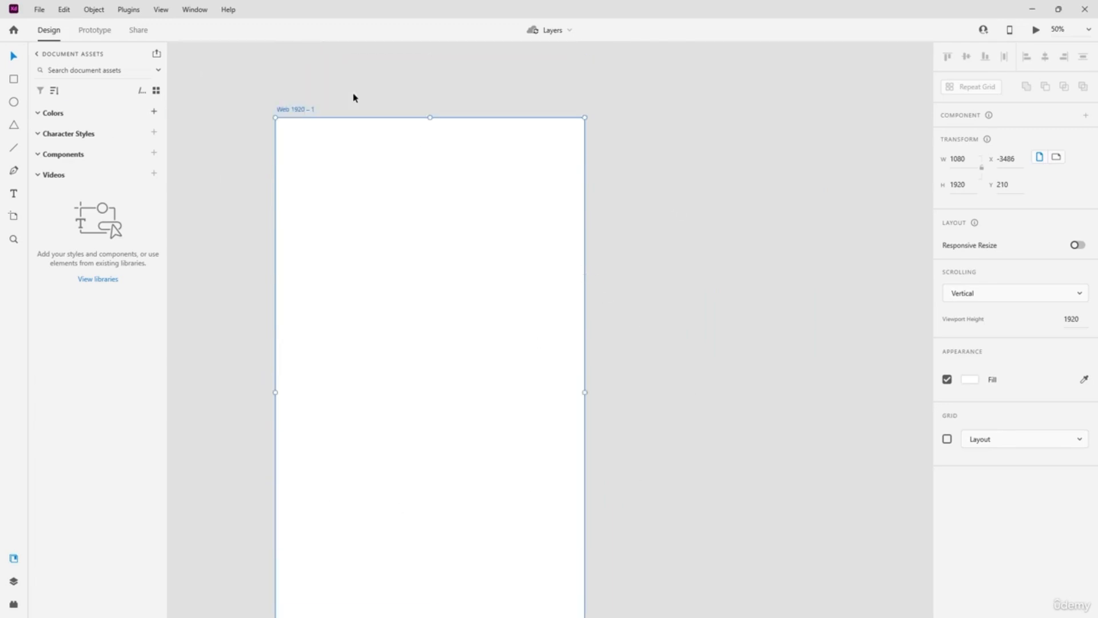
pyautogui.scroll(-1, 353, 98)
pyautogui.scroll(-1, 465, 169)
pyautogui.scroll(1, 501, 152)
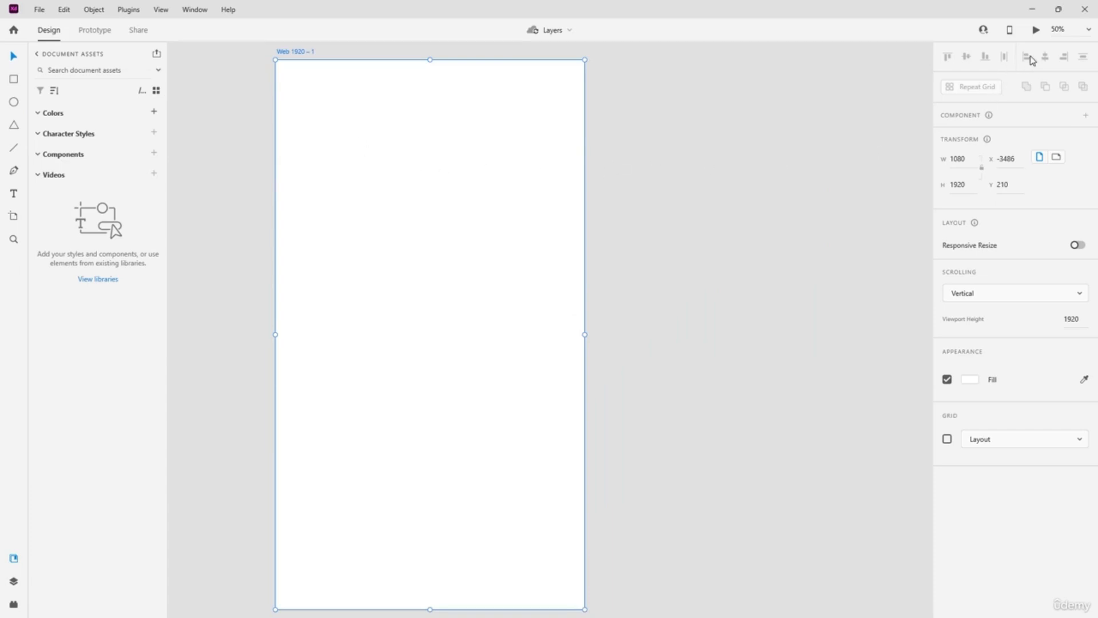
pyautogui.click(1090, 32)
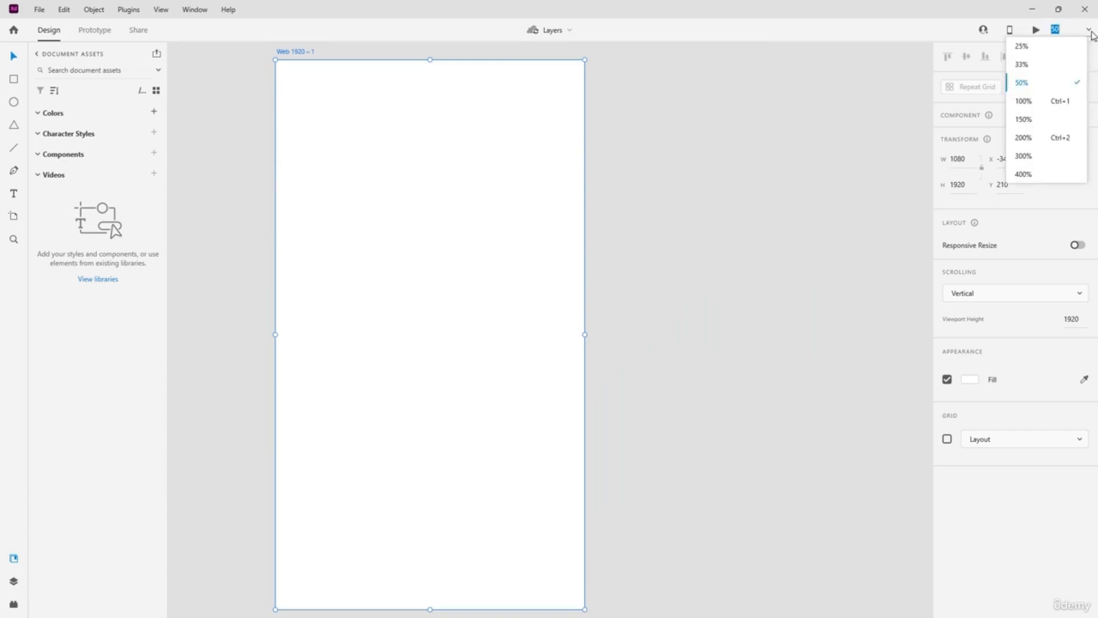
pyautogui.click(1032, 99)
pyautogui.moveTo(373, 181); pyautogui.dragTo(591, 420)
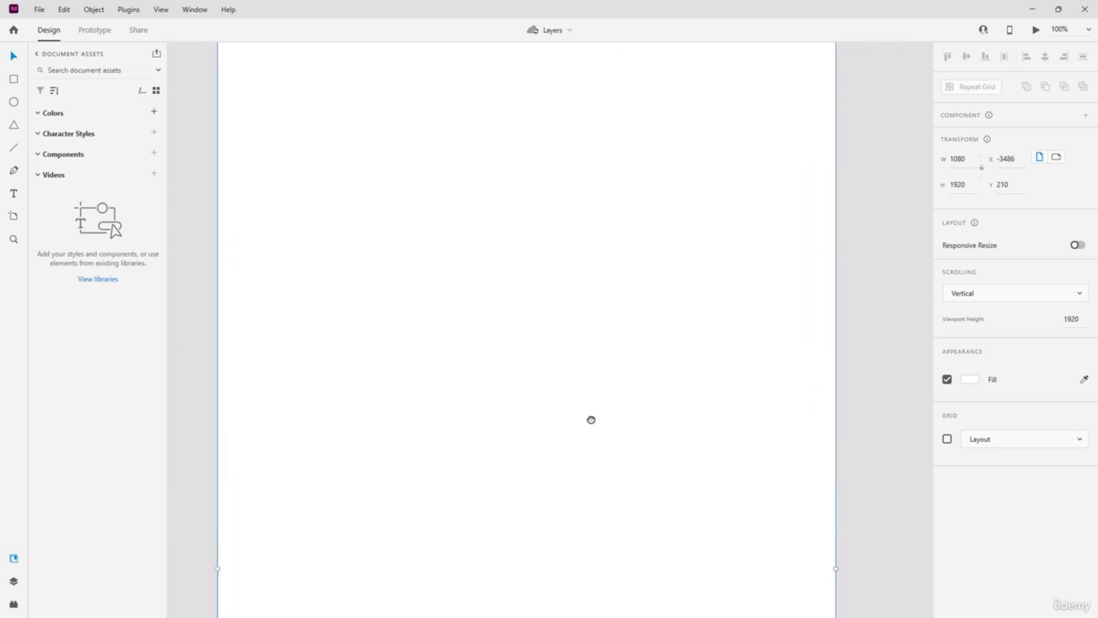
pyautogui.moveTo(504, 265); pyautogui.dragTo(529, 251)
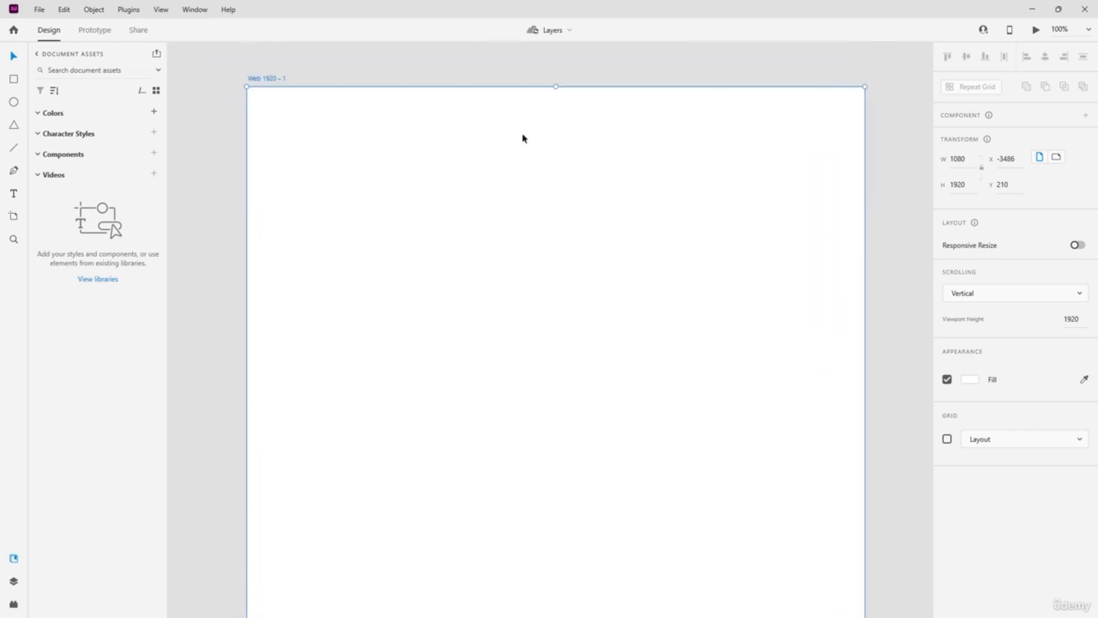
# Display the document's layers and rename the Web 1920 – 1 artboard as Background.
pyautogui.click(160, 10)
pyautogui.click(179, 160)
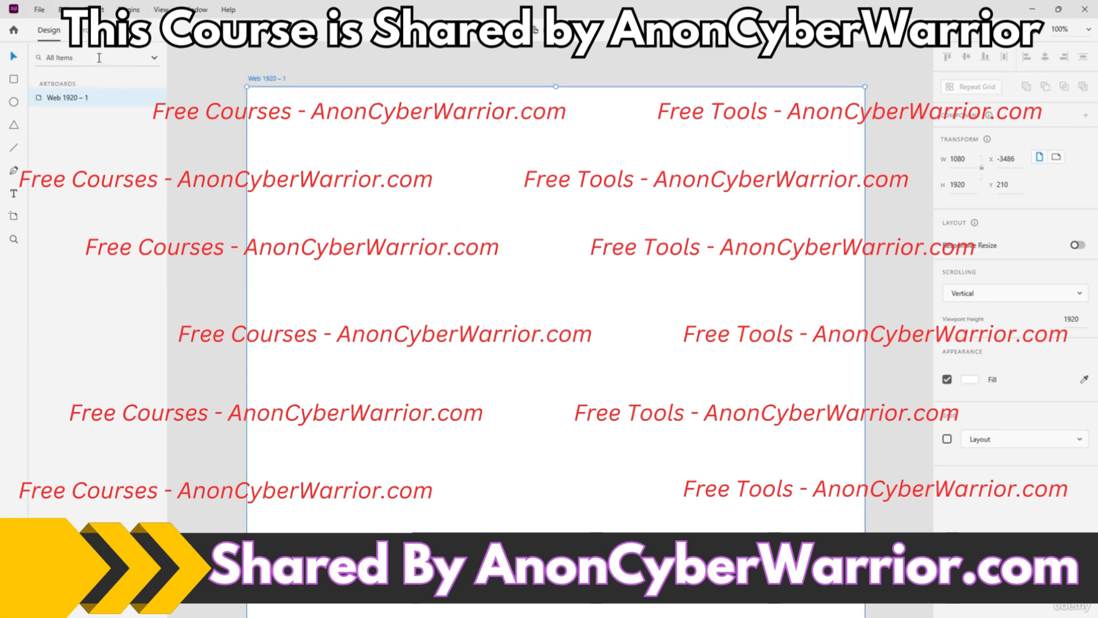
pyautogui.doubleClick(251, 78)
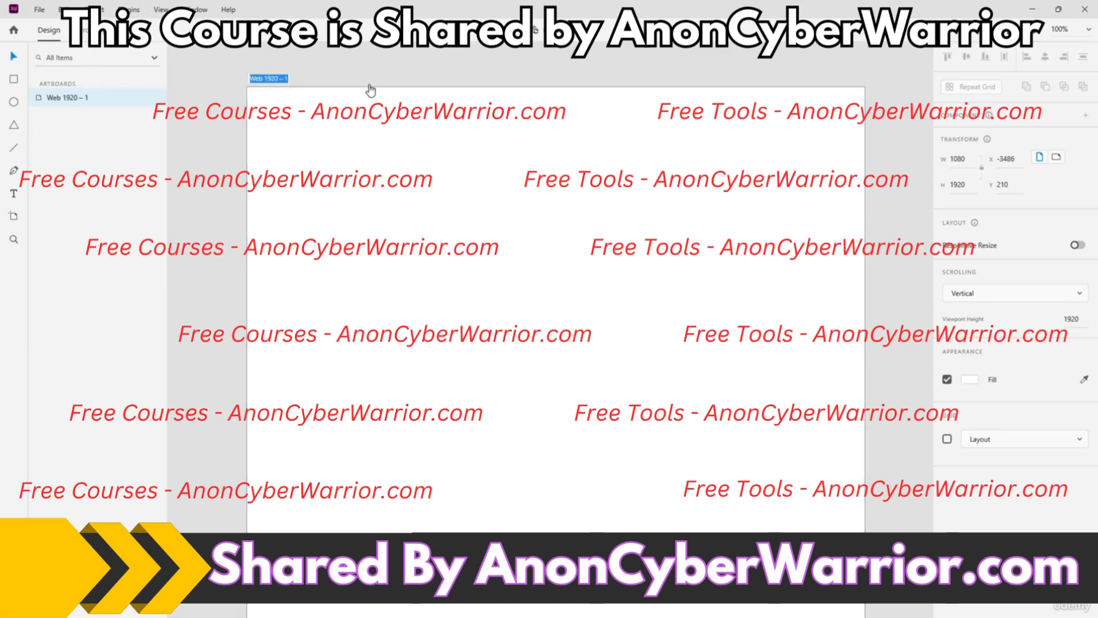
pyautogui.write('Background')
pyautogui.press('Return')
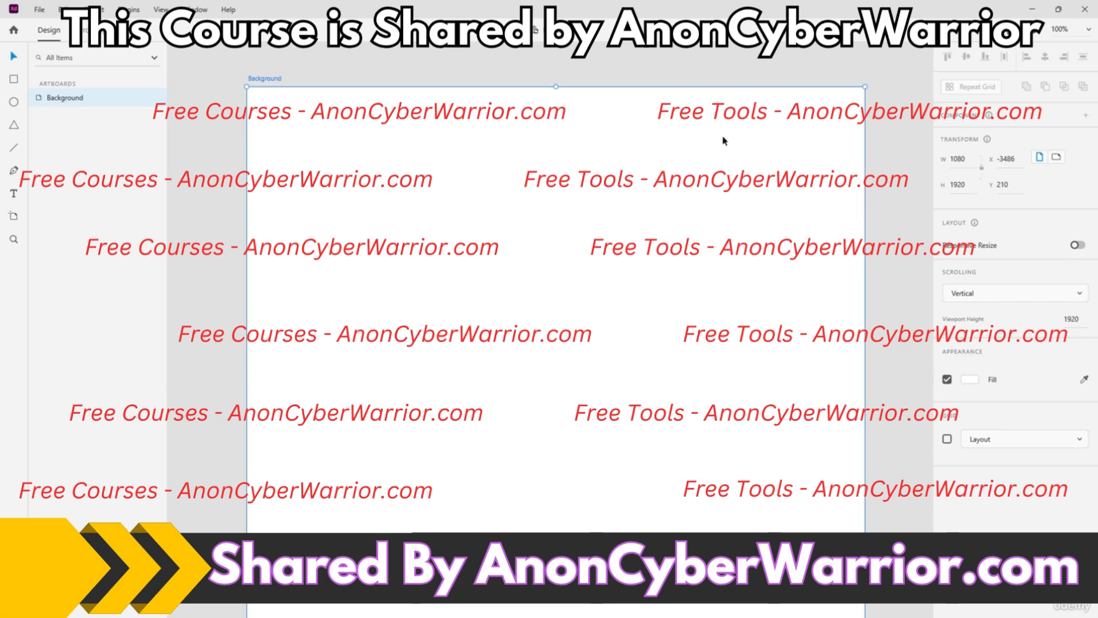
# Duplicate the Background artboard and place the copy directly beside it on the right, aligned with the original.
pyautogui.scroll(-5, 541, 245)
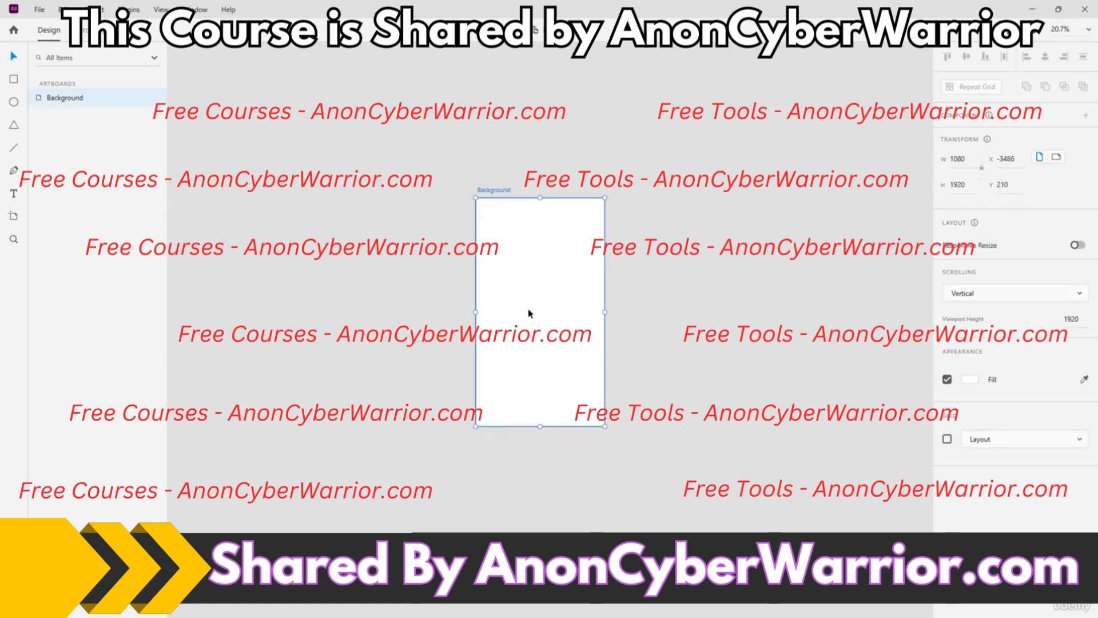
pyautogui.keyDown('alt'); pyautogui.moveTo(532, 314); pyautogui.dragTo(678, 312); pyautogui.keyUp('alt')
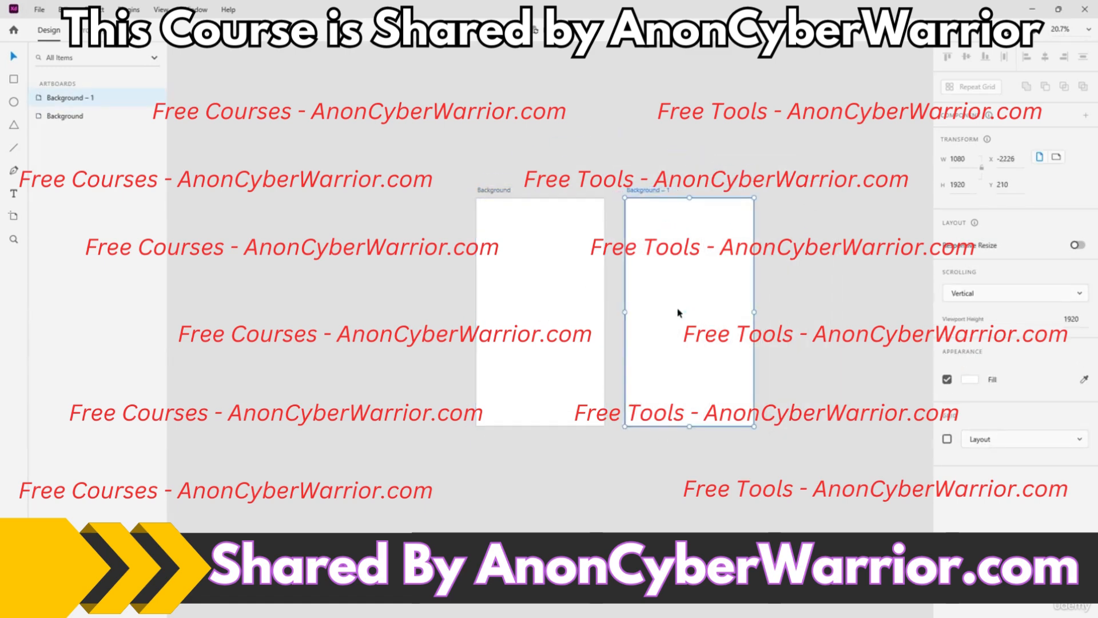
pyautogui.click(803, 284)
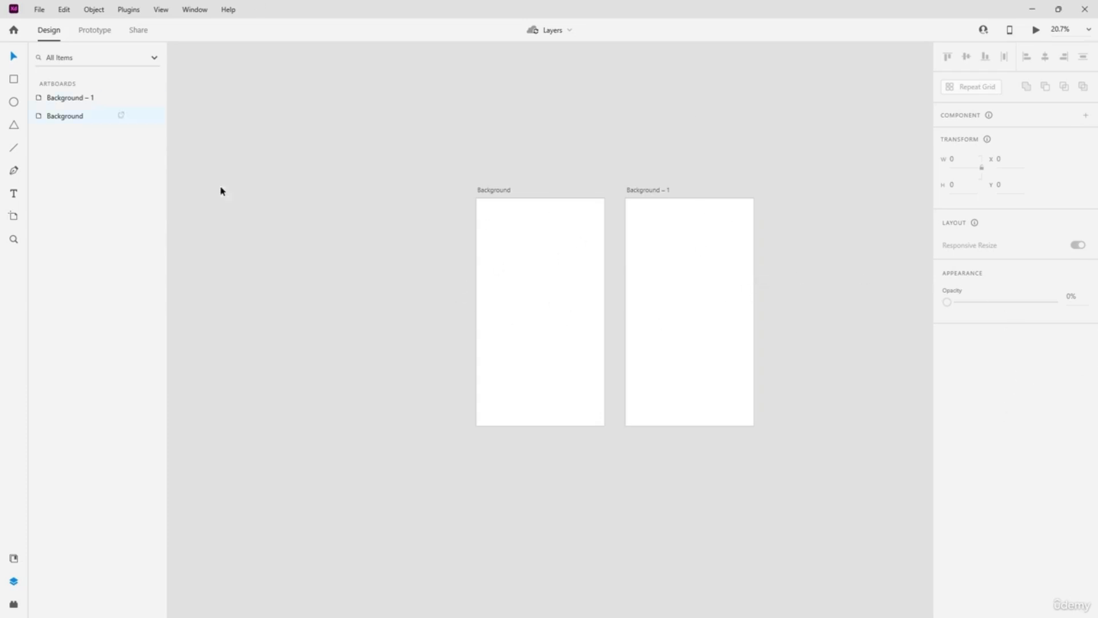
# Select the two artboards in turn to examine which layers list entry belongs to each.
pyautogui.click(650, 191)
pyautogui.click(503, 194)
pyautogui.click(647, 194)
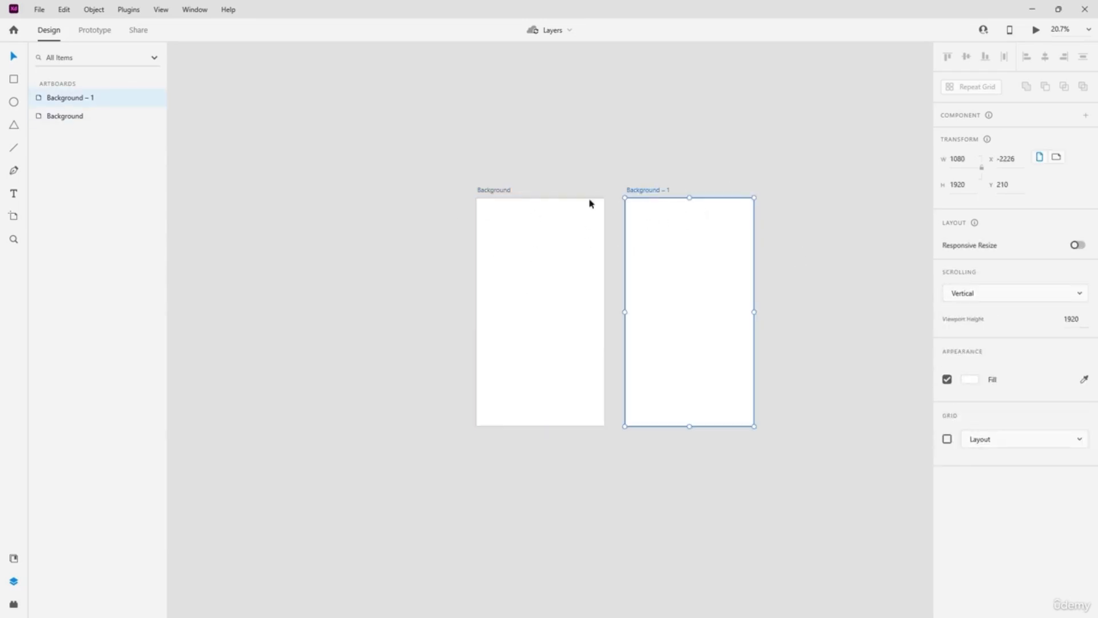
pyautogui.click(505, 194)
pyautogui.click(670, 191)
pyautogui.doubleClick(90, 104)
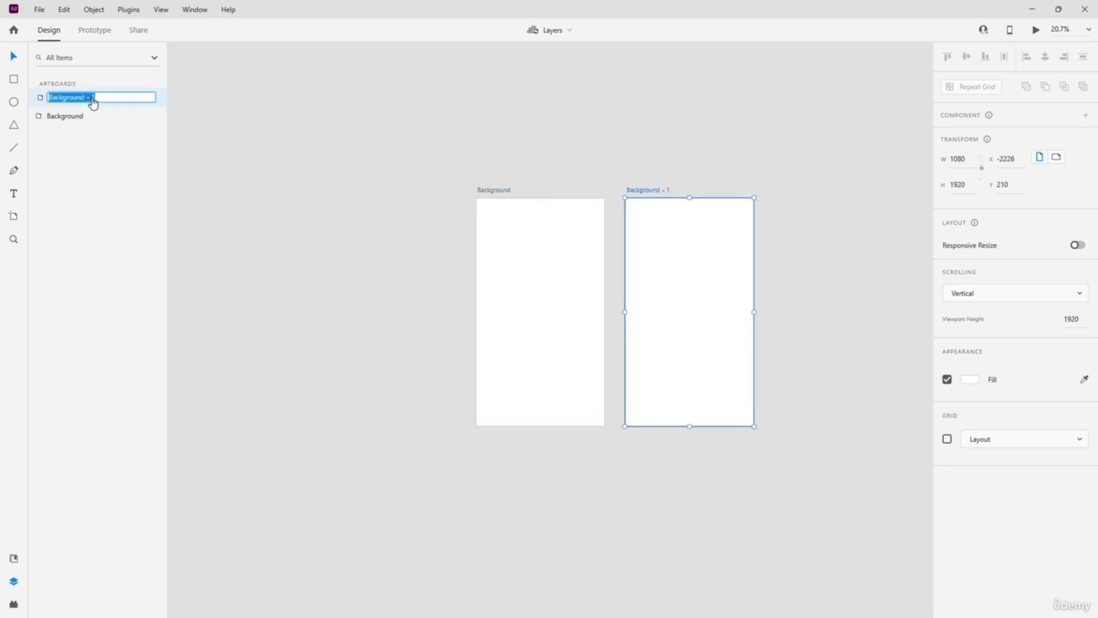
pyautogui.press('Return')
pyautogui.click(671, 119)
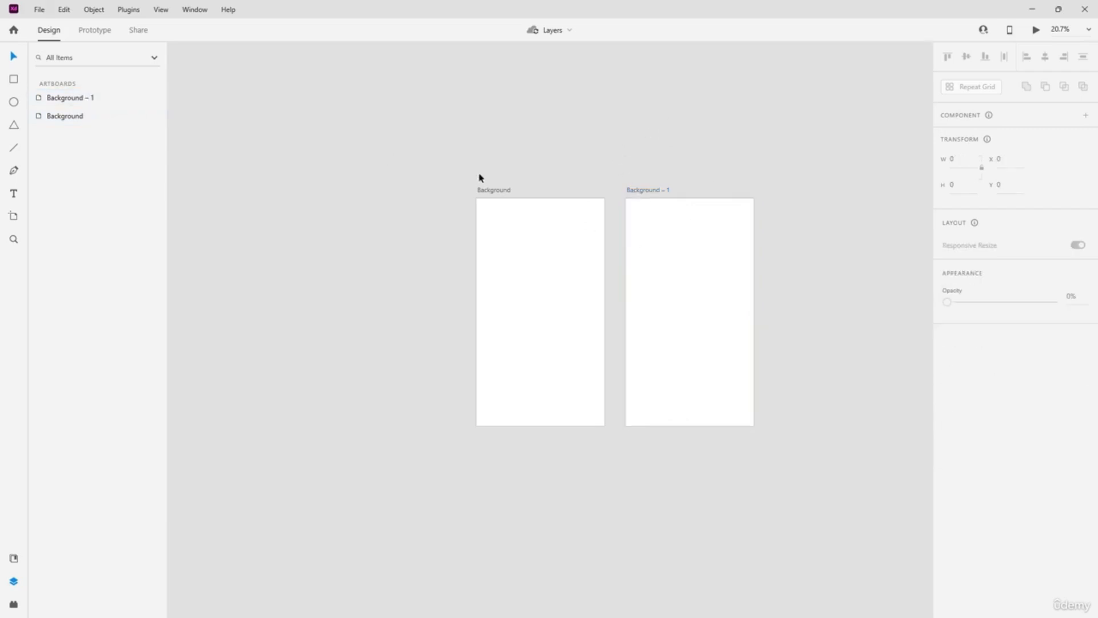
pyautogui.doubleClick(66, 101)
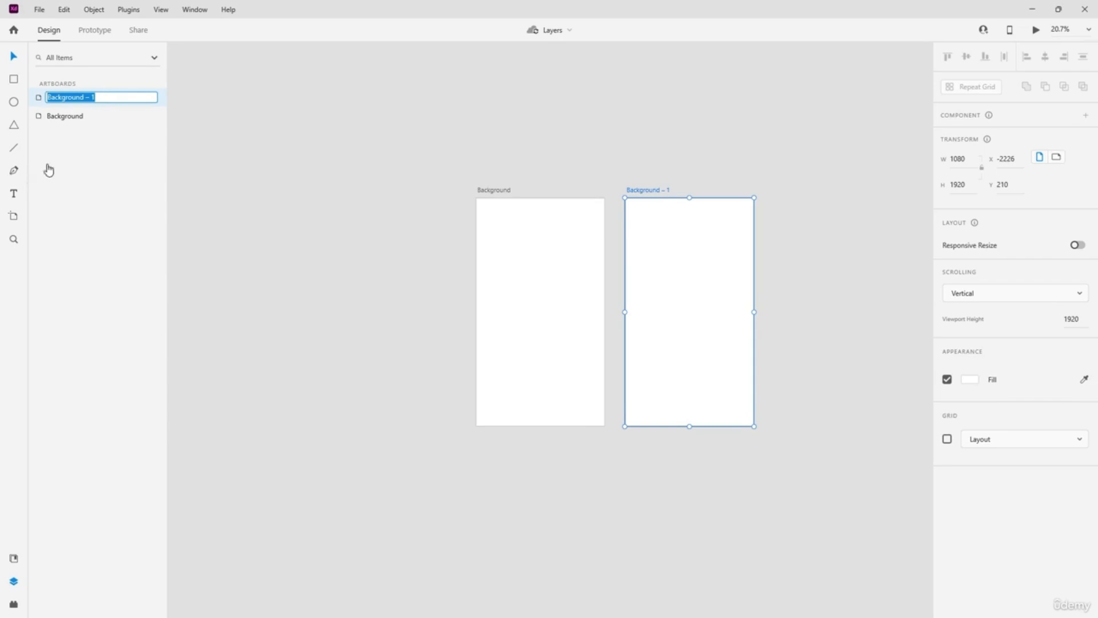
pyautogui.press('Return')
pyautogui.click(566, 274)
# Rename the original Background artboard as Login Page Background.
pyautogui.doubleClick(93, 120)
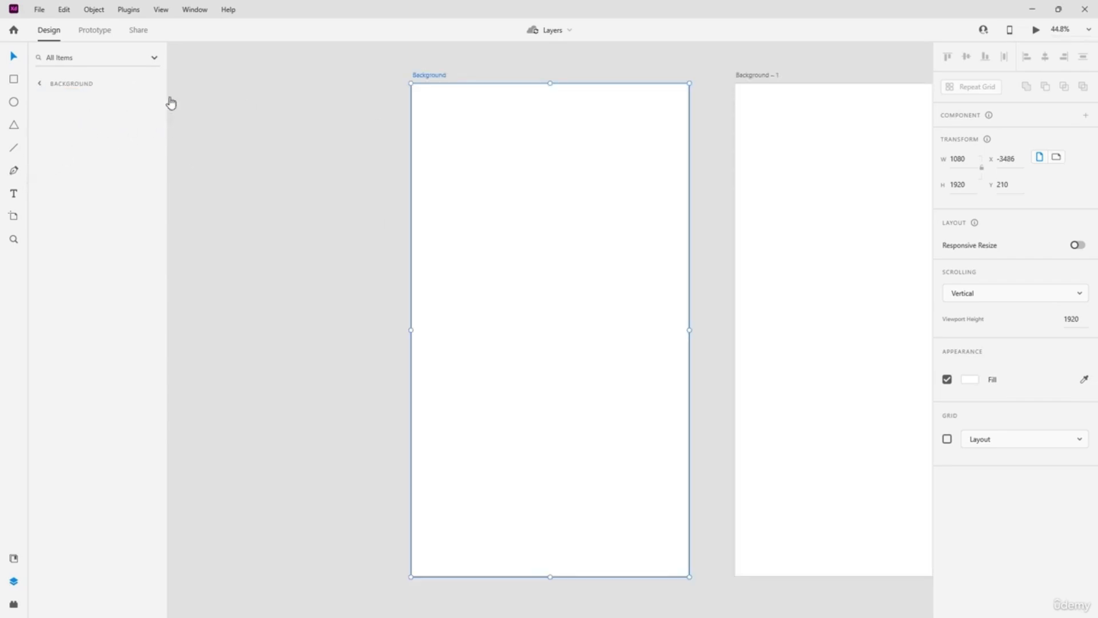
pyautogui.click(411, 76)
pyautogui.click(444, 73)
pyautogui.doubleClick(445, 75)
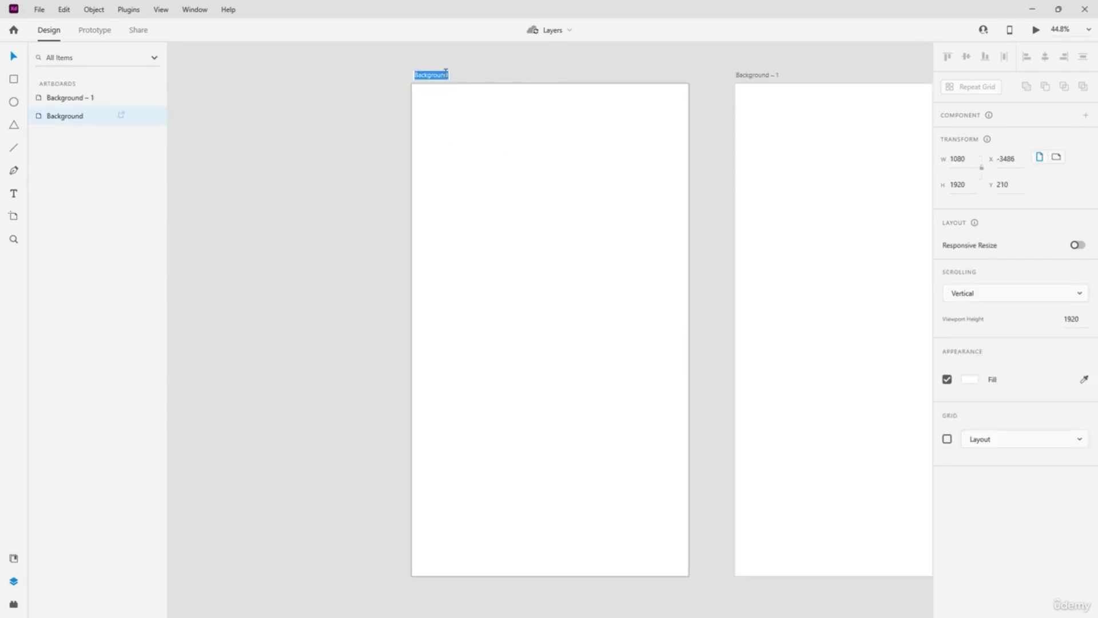
pyautogui.write('4')
pyautogui.write('ogin Page Background')
pyautogui.press('Return')
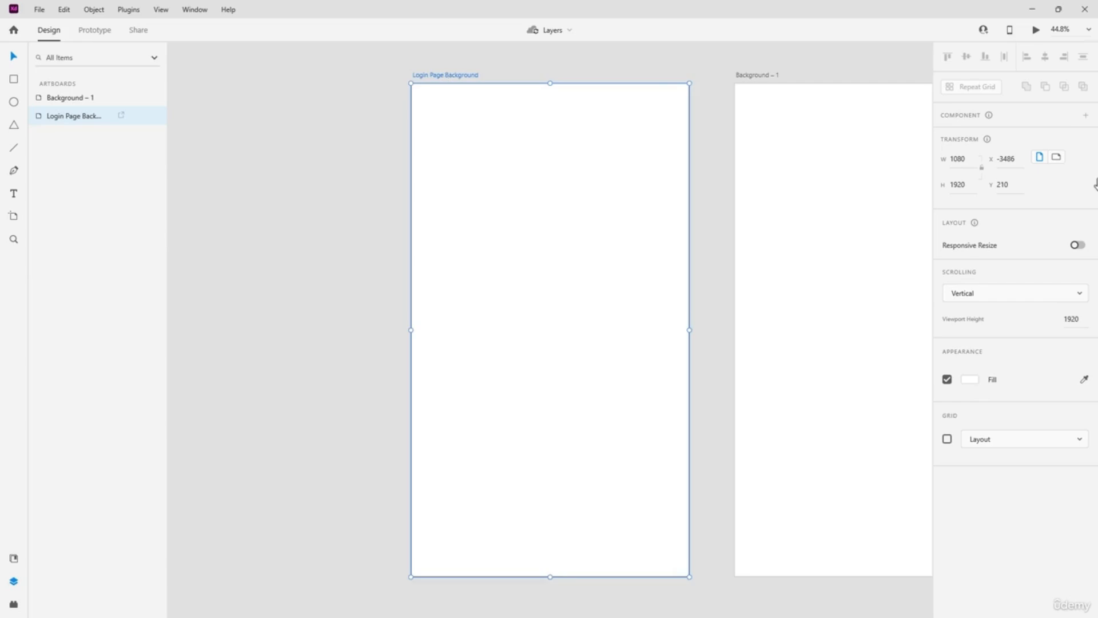
# Rename the duplicated artboard as Main page Background.
pyautogui.doubleClick(757, 75)
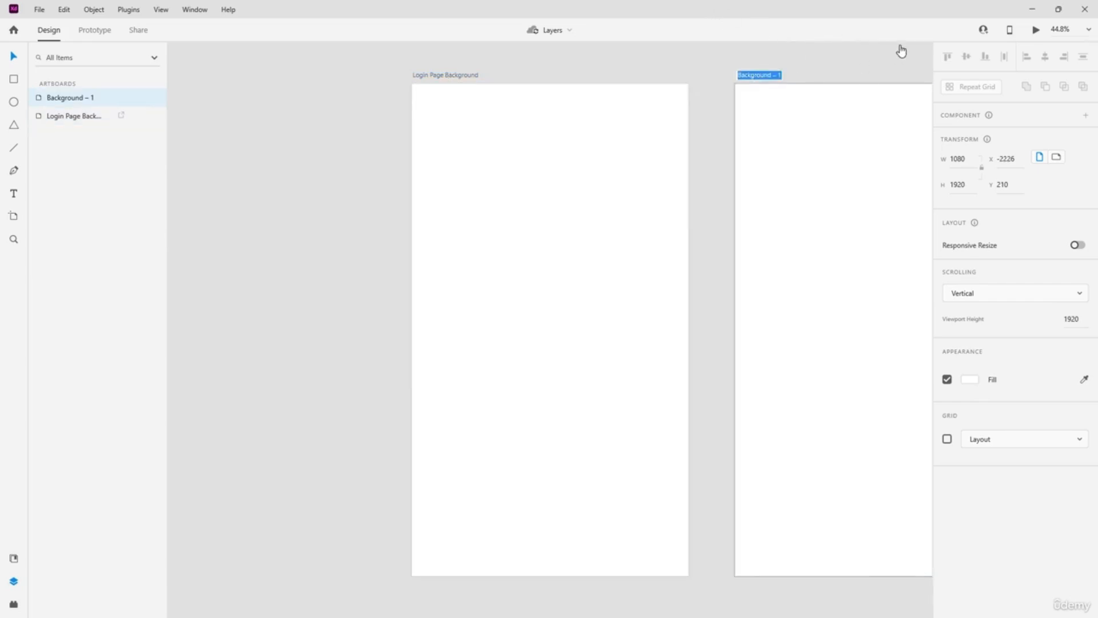
pyautogui.write('Main page Background')
pyautogui.press('Return')
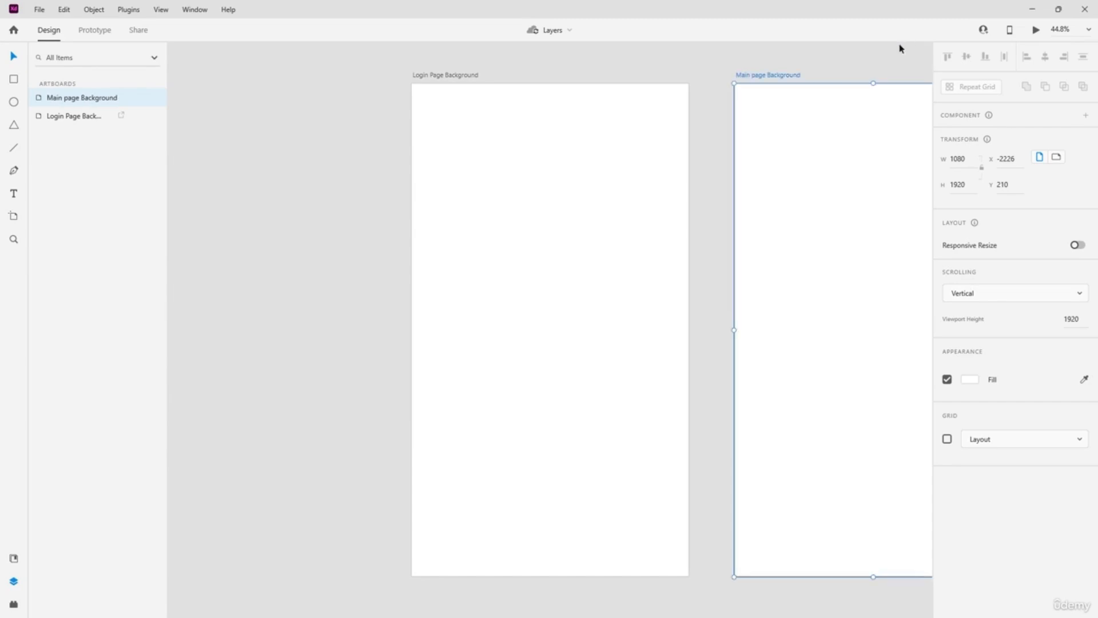
pyautogui.click(549, 196)
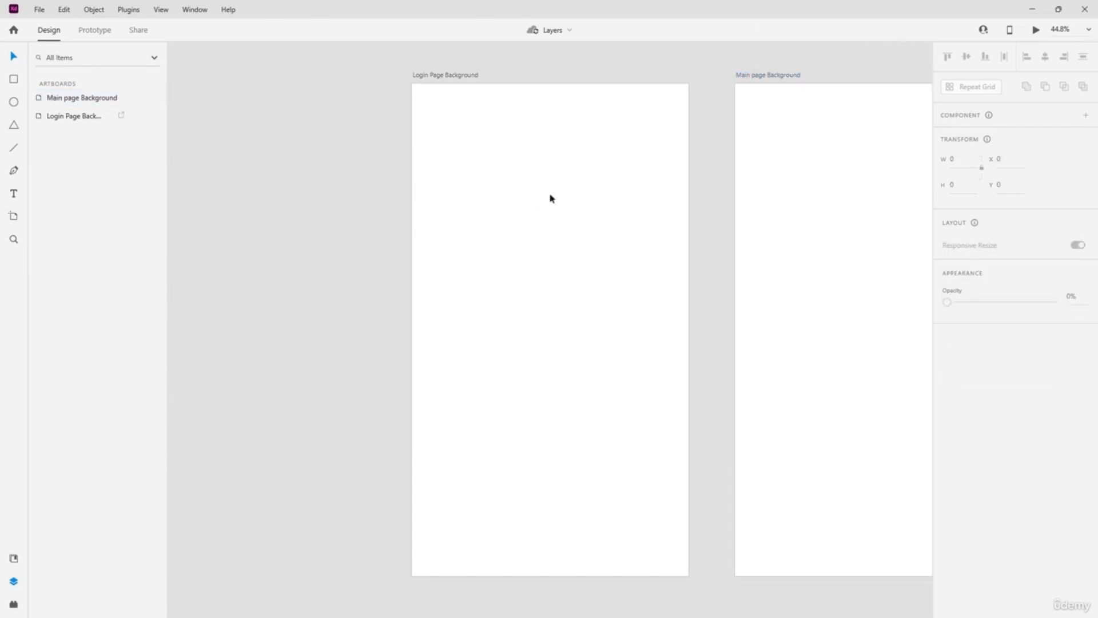
# Select both artboards together and examine the commands offered for them on the canvas and in the layers list.
pyautogui.click(73, 98)
pyautogui.keyDown('shift'); pyautogui.click(74, 116); pyautogui.keyUp('shift')
pyautogui.rightClick(528, 223)
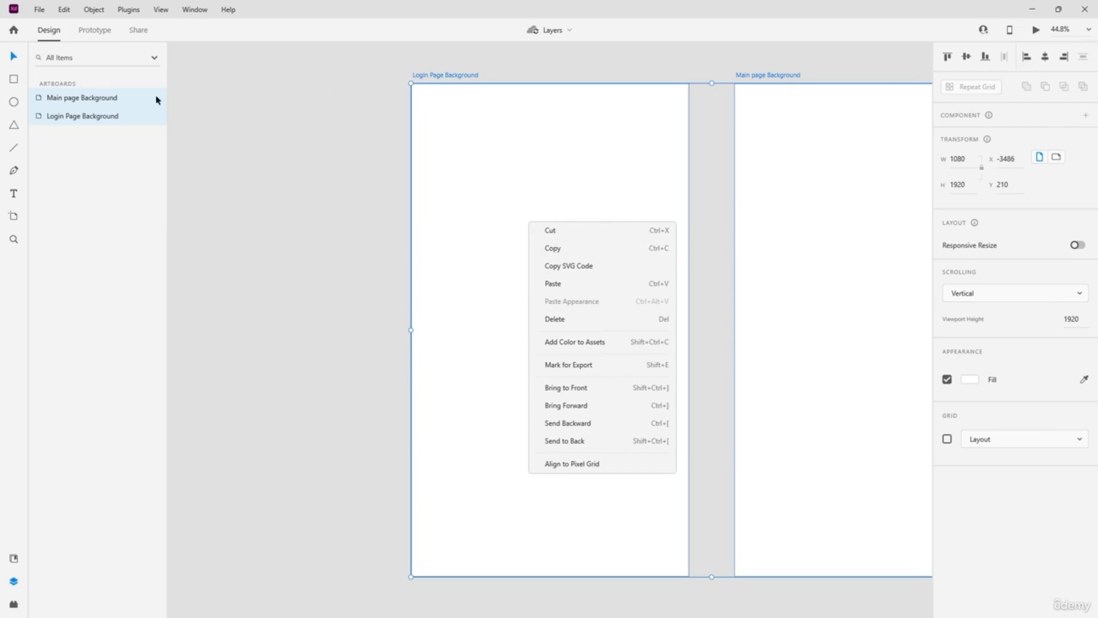
pyautogui.click(103, 178)
pyautogui.rightClick(100, 100)
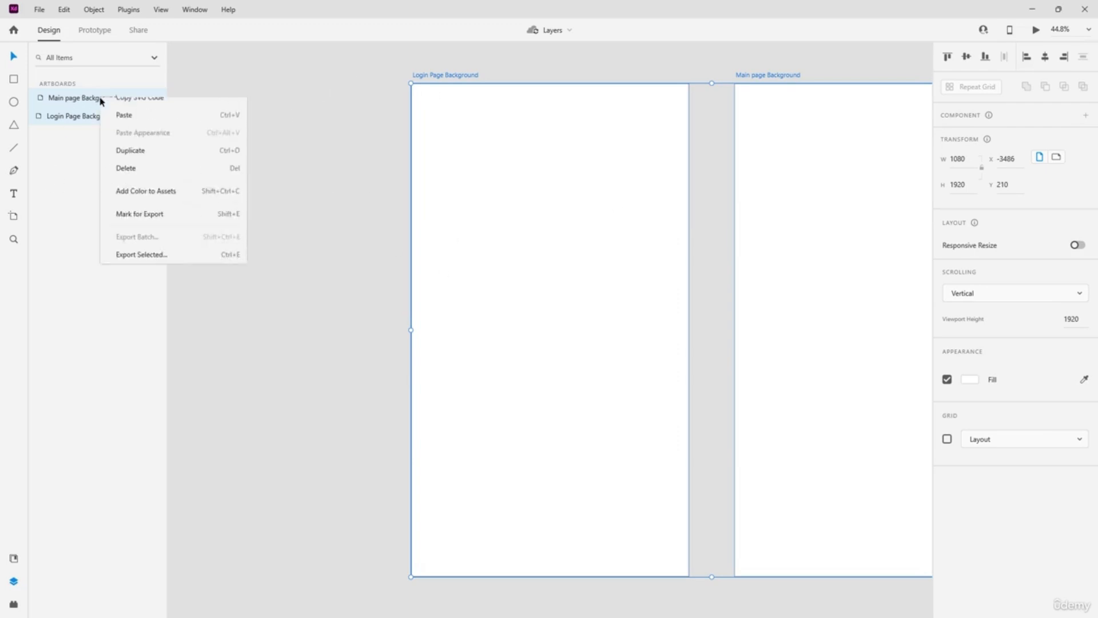
pyautogui.click(86, 149)
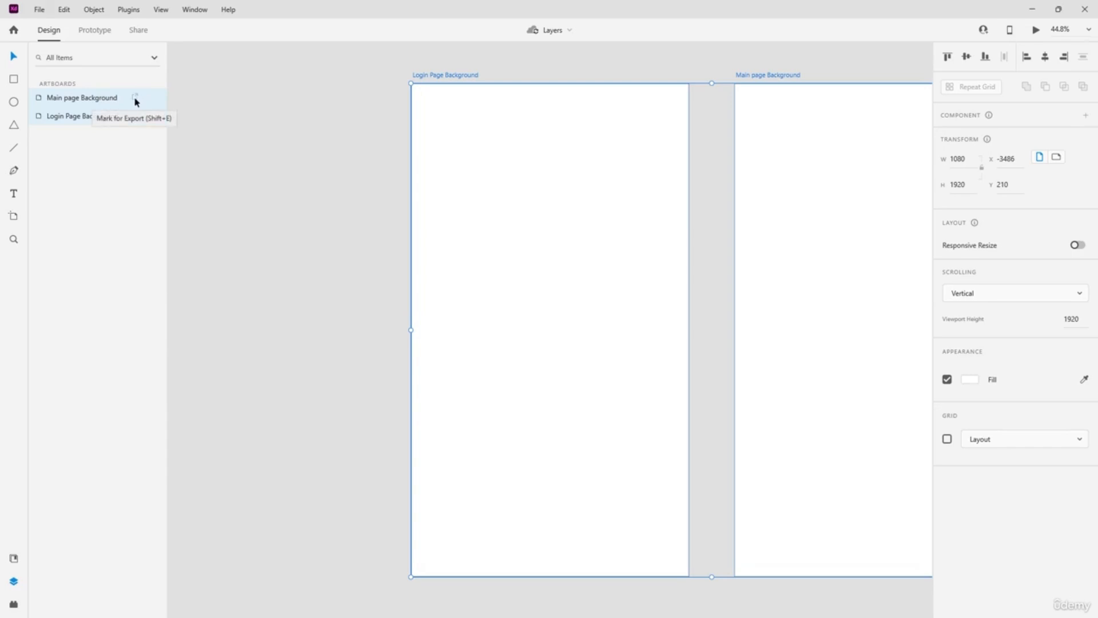
pyautogui.click(562, 186)
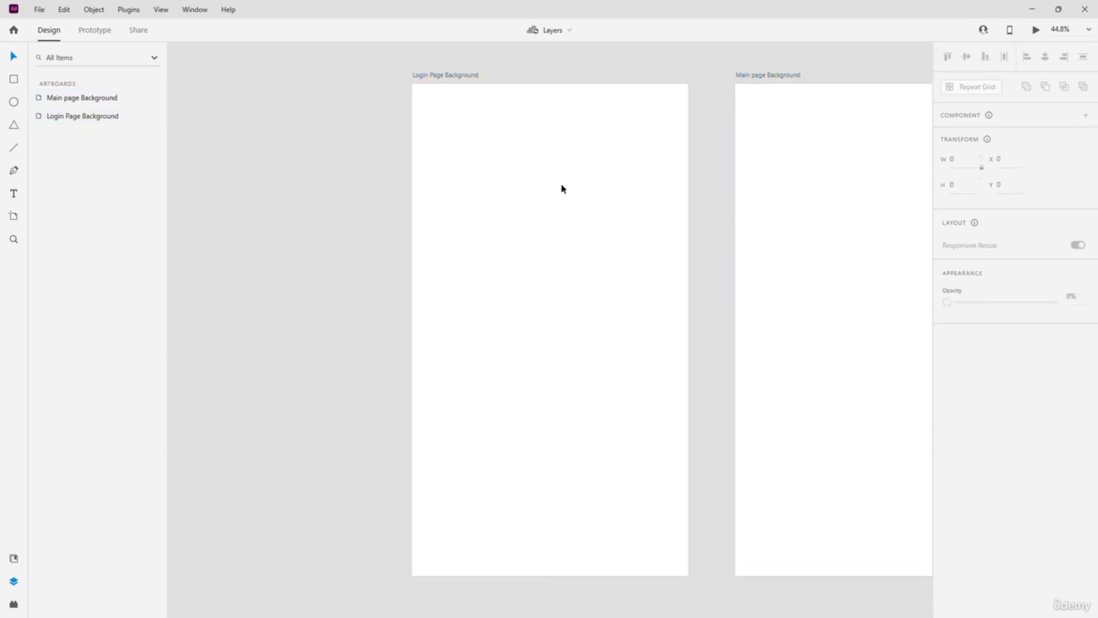
# Examine the commands available for the Login Page Background artboard alone.
pyautogui.rightClick(475, 176)
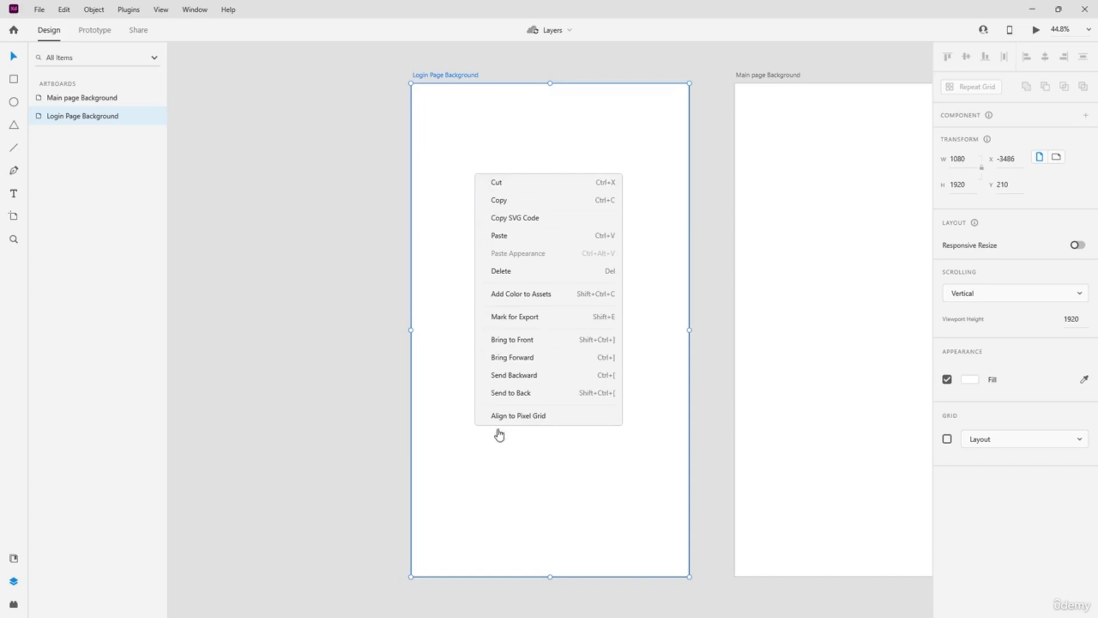
pyautogui.click(322, 191)
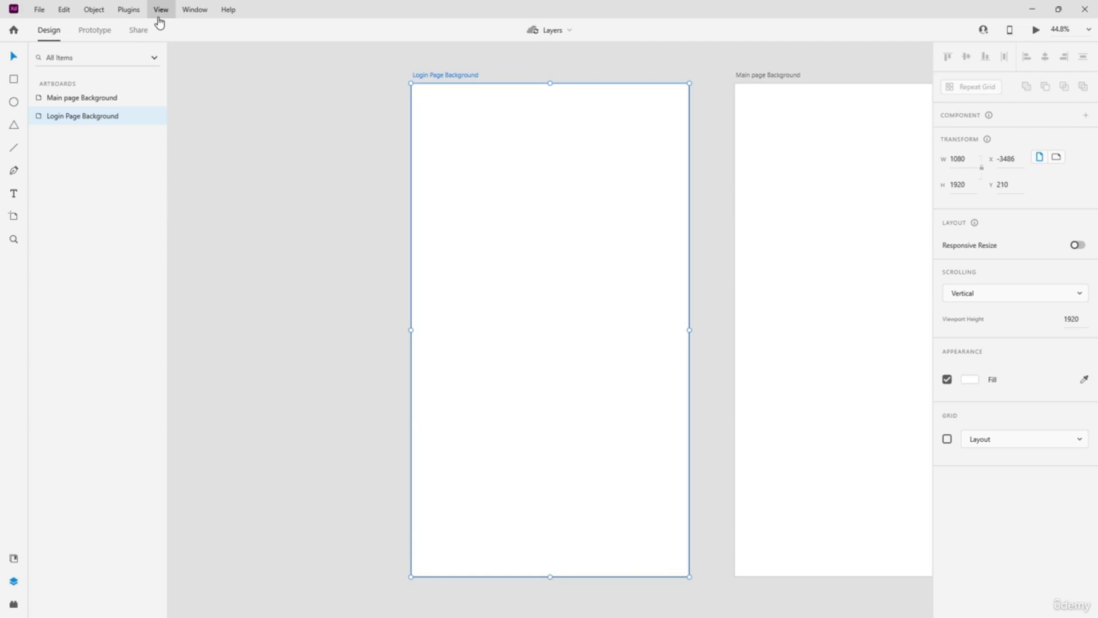
pyautogui.click(387, 246)
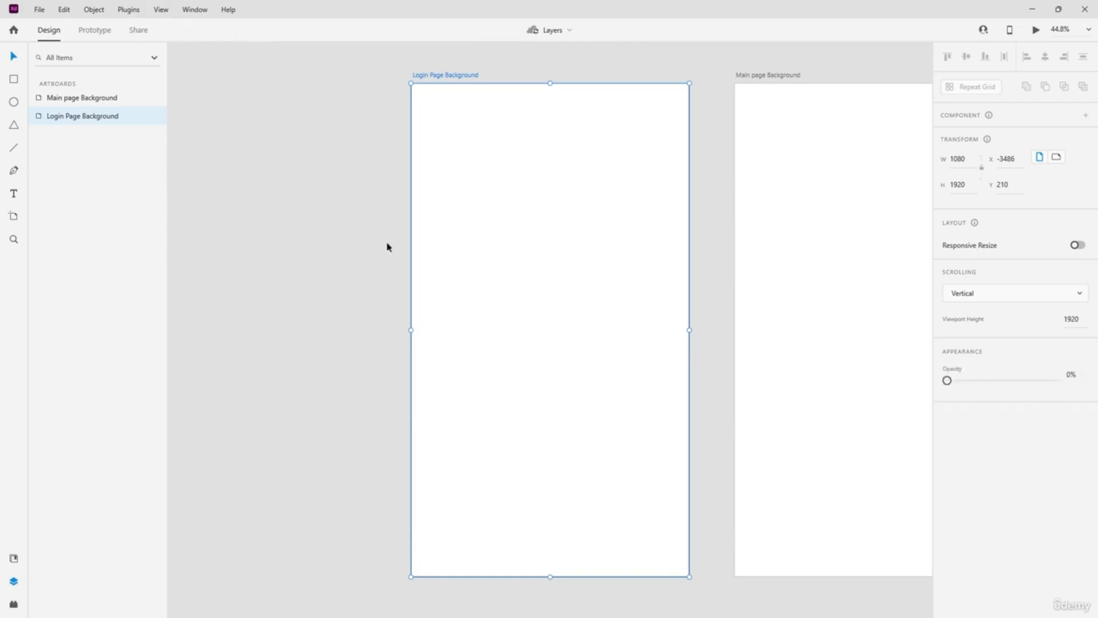
# Draw a rectangle about 577 by 586 across the Login Page Background artboard's left edge and move it onto the pasteboard.
pyautogui.moveTo(283, 200); pyautogui.dragTo(430, 350)
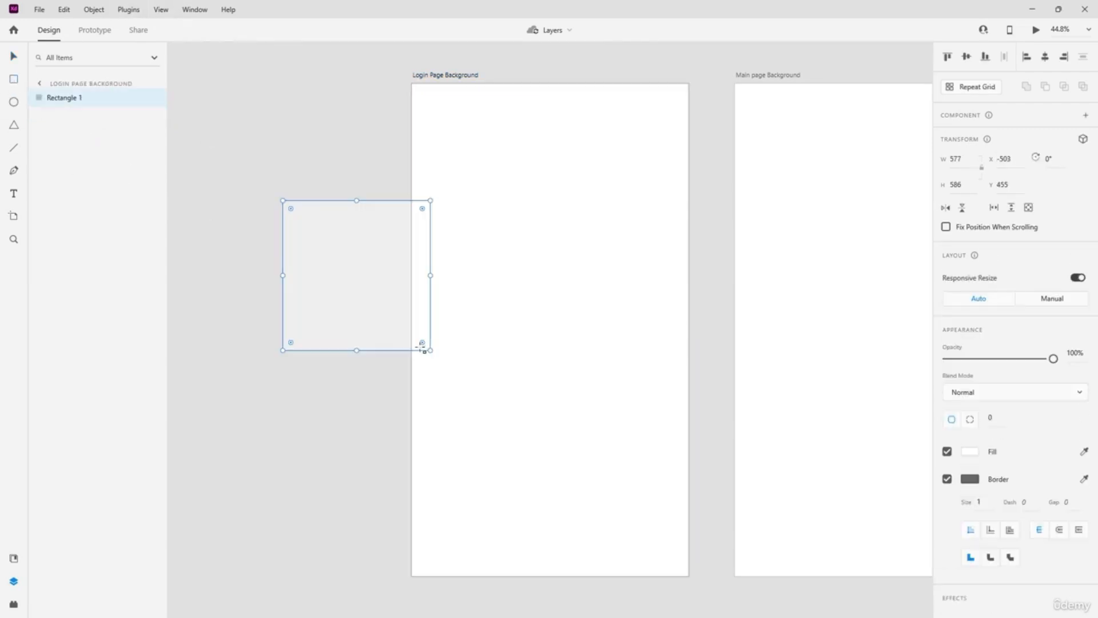
pyautogui.click(12, 60)
pyautogui.moveTo(368, 279); pyautogui.dragTo(274, 267)
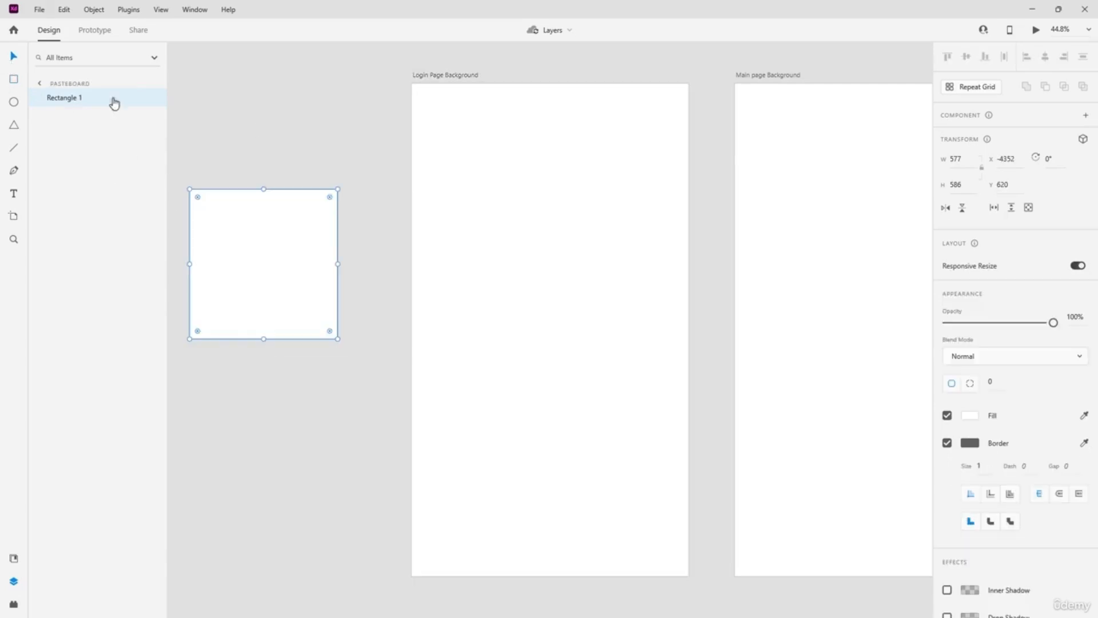
# Return to the top level of the layers list and inspect the Main page Background and Login Page Background entries.
pyautogui.click(40, 84)
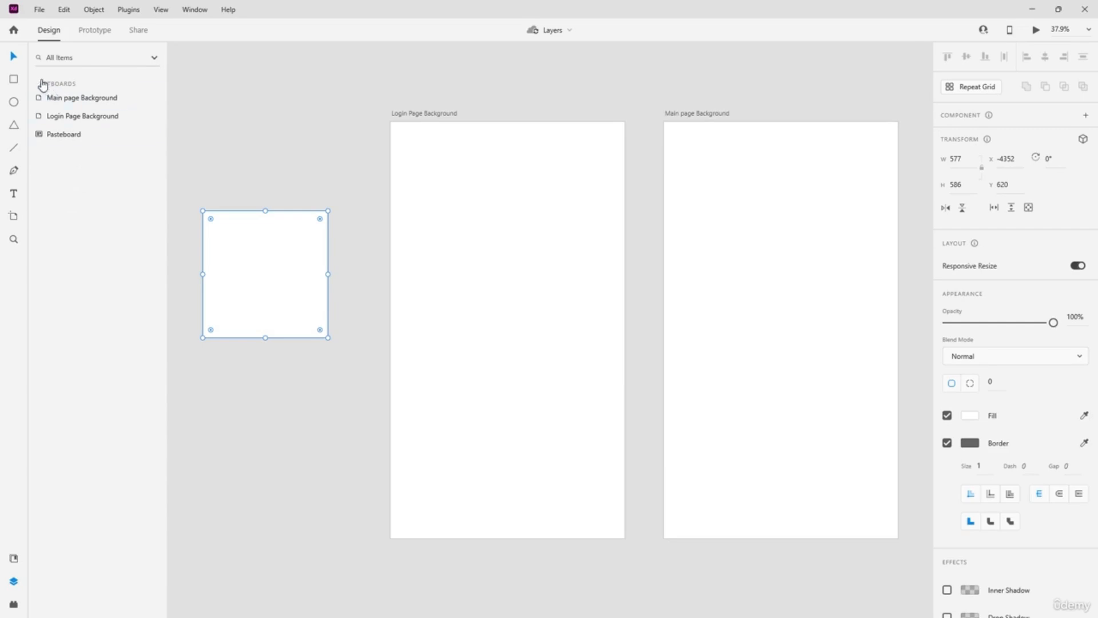
pyautogui.click(321, 170)
pyautogui.click(53, 101)
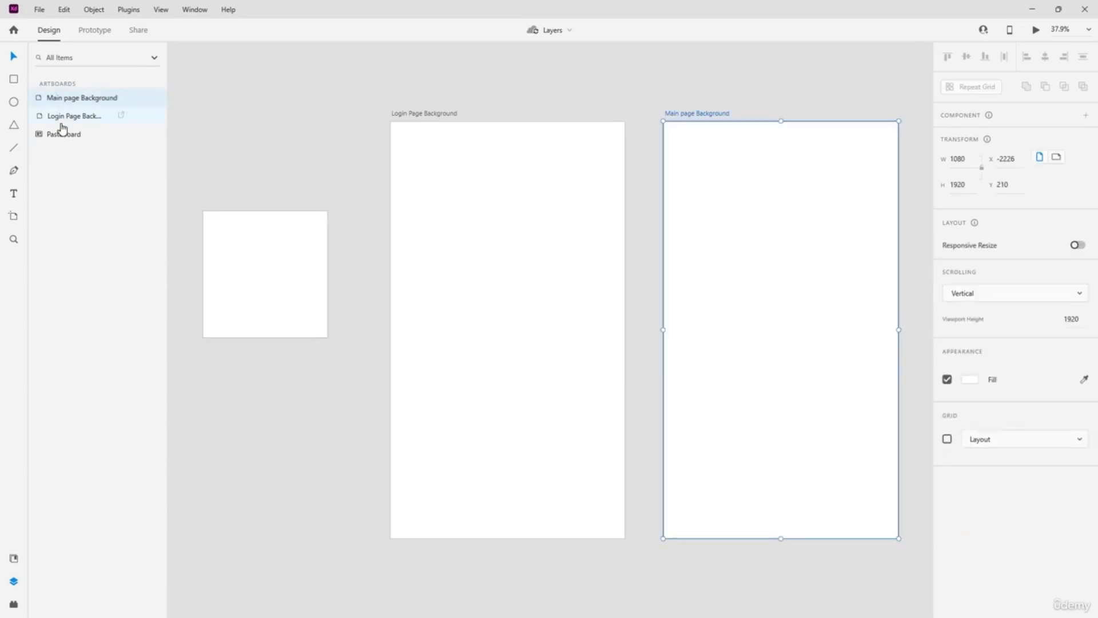
pyautogui.click(60, 119)
pyautogui.click(272, 174)
# Move the pasteboard rectangle onto the Login Page Background artboard's left edge at about X -360, Y 431, and select the Main page Background artboard.
pyautogui.moveTo(262, 265); pyautogui.dragTo(373, 270)
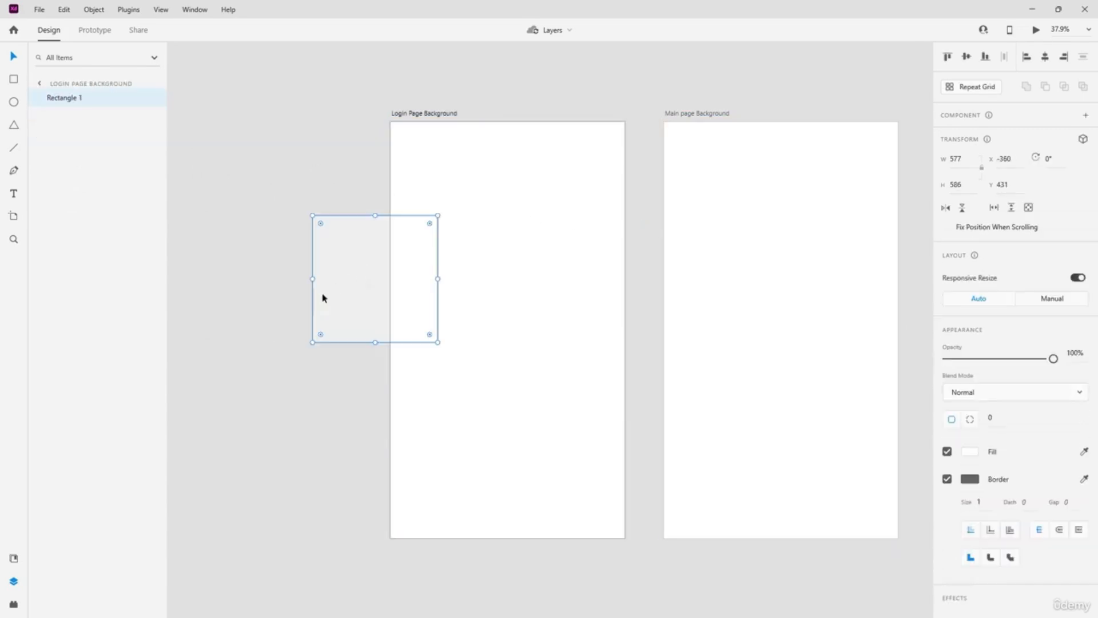
pyautogui.click(304, 147)
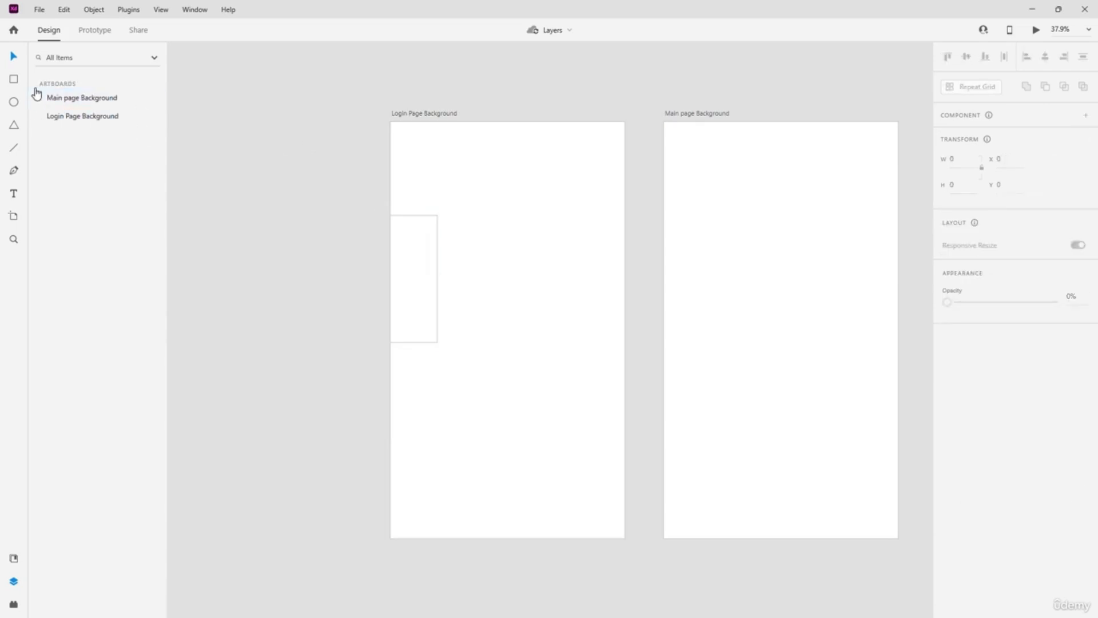
pyautogui.click(81, 98)
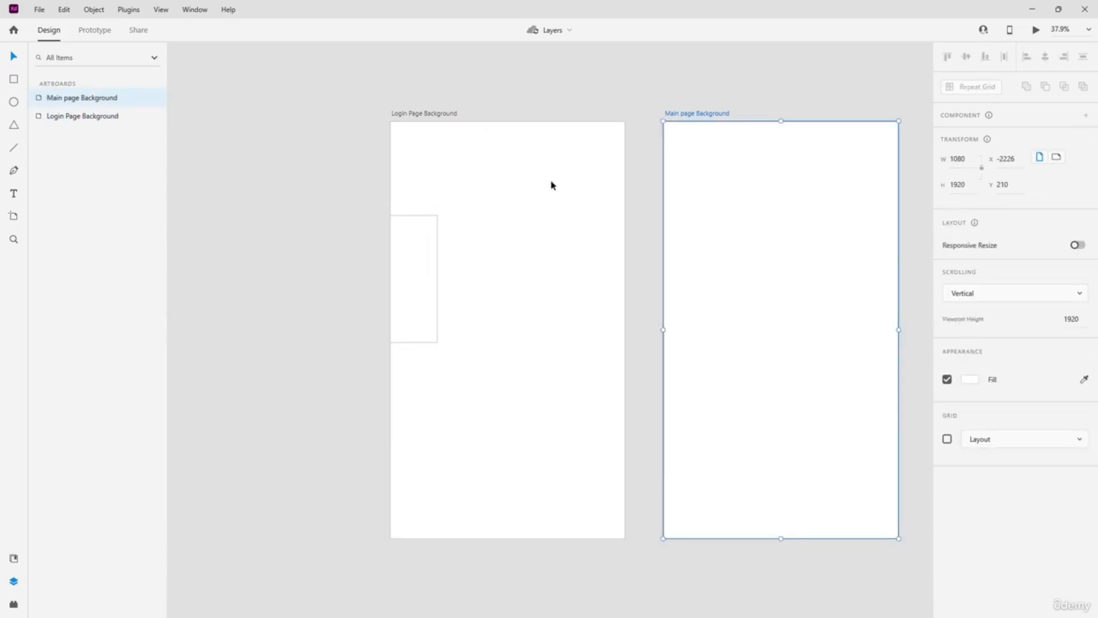
# Delete the Main page Background artboard and check the remaining Login Page Background entry in the layers list.
pyautogui.click(74, 116)
pyautogui.click(718, 196)
pyautogui.press('Delete')
pyautogui.click(92, 99)
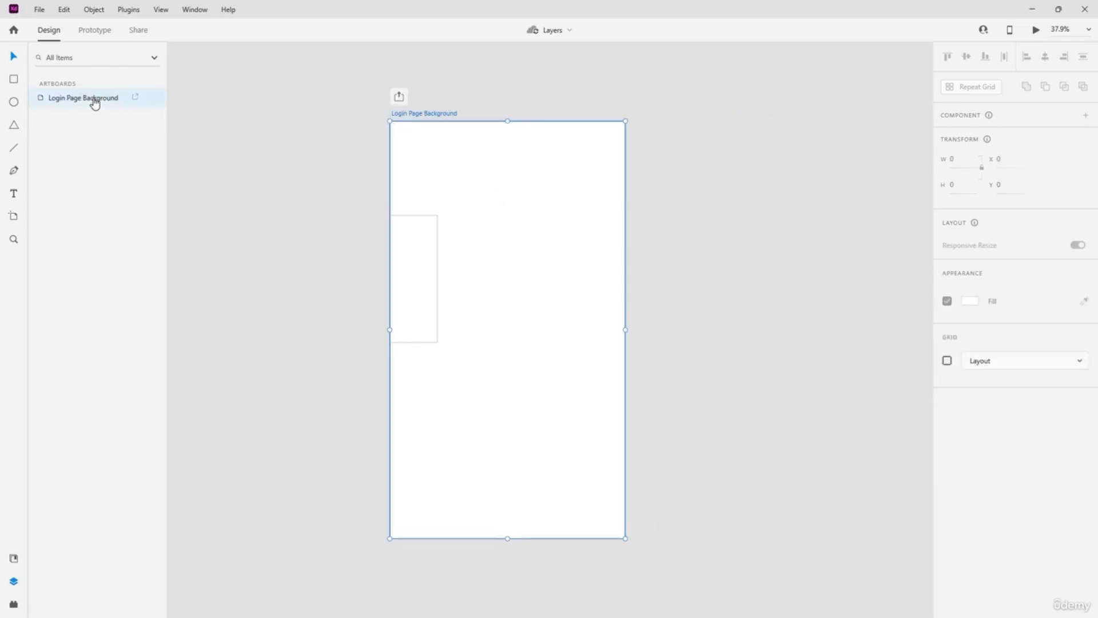
pyautogui.click(507, 197)
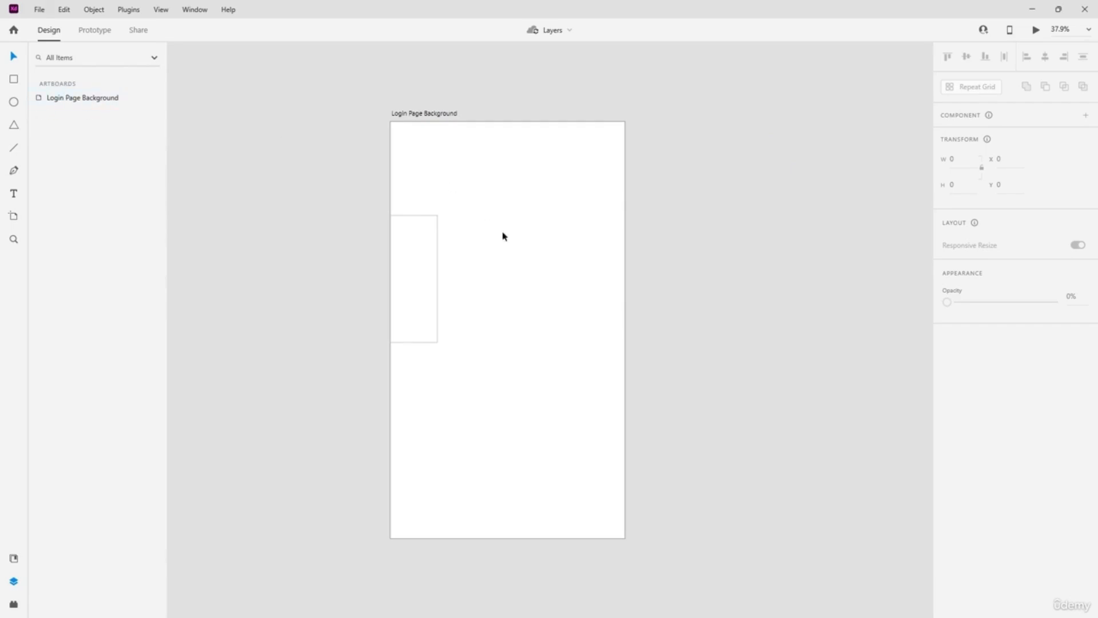
# Move the rectangle fully inside the Login Page Background artboard, to about X 238, Y 413, and deselect it.
pyautogui.click(410, 263)
pyautogui.moveTo(350, 294); pyautogui.dragTo(480, 292)
pyautogui.click(39, 82)
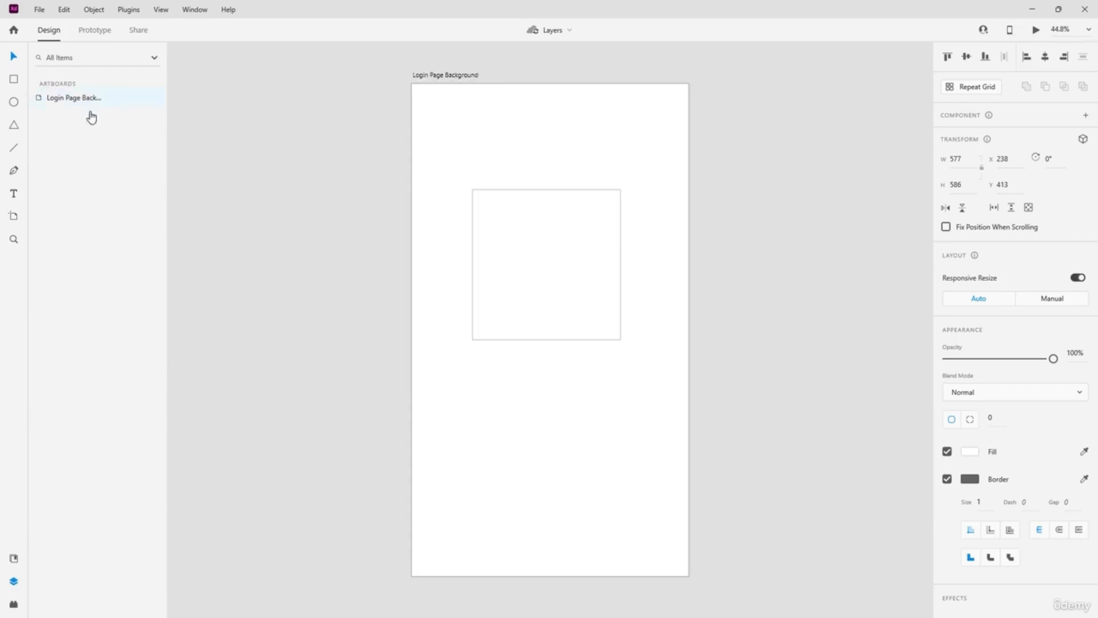
pyautogui.click(392, 234)
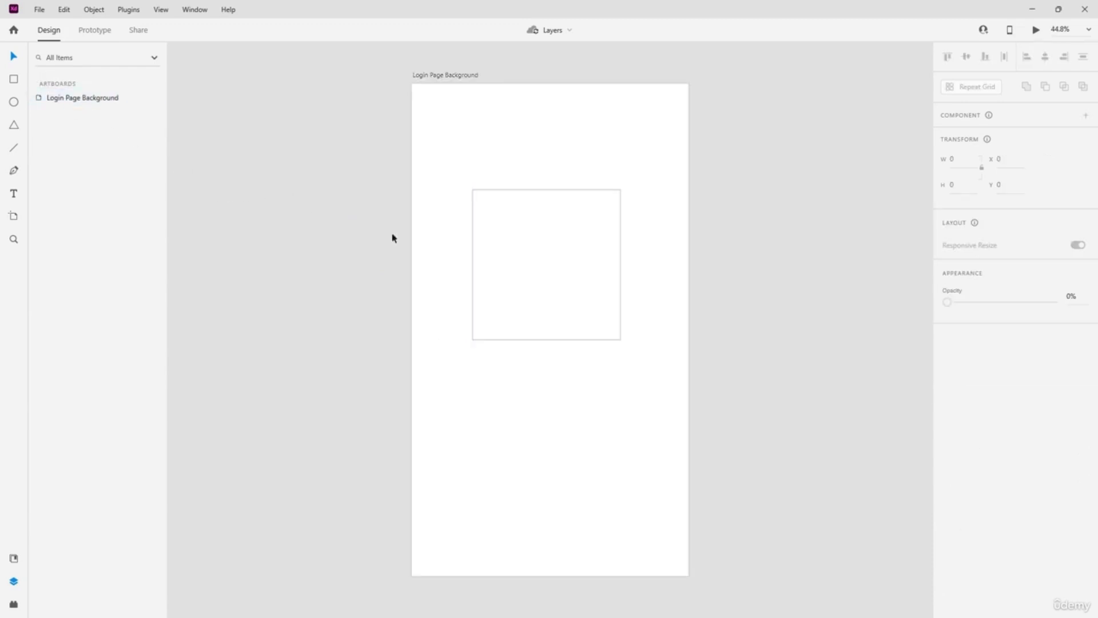
# Examine how the layers list differs between selecting the Login Page Background artboard and selecting the rectangle inside it.
pyautogui.doubleClick(100, 100)
pyautogui.click(118, 167)
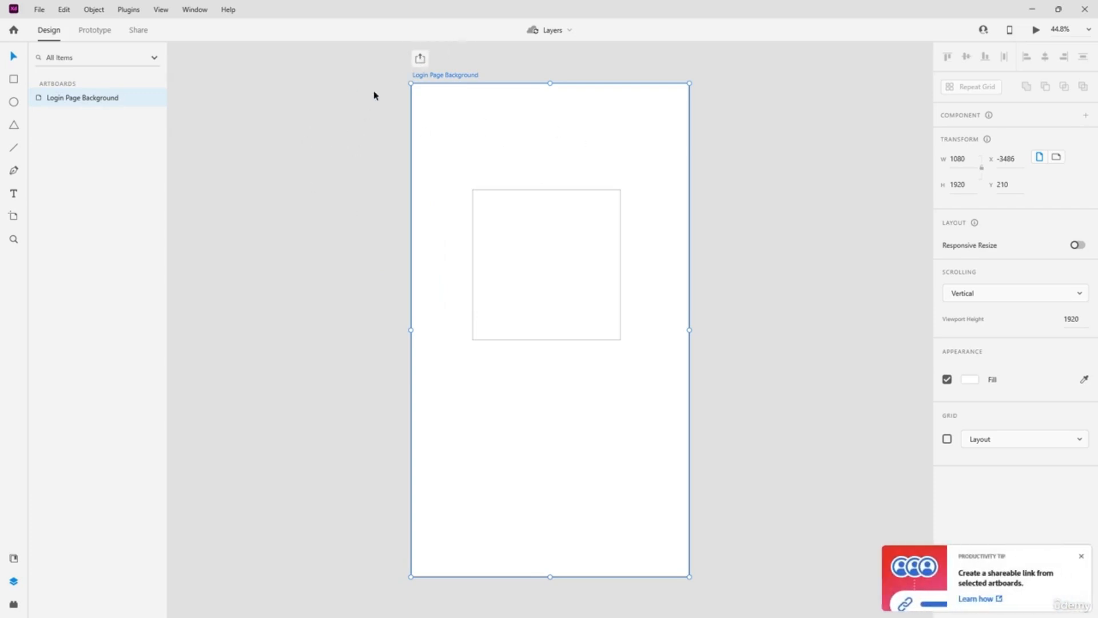
pyautogui.click(369, 128)
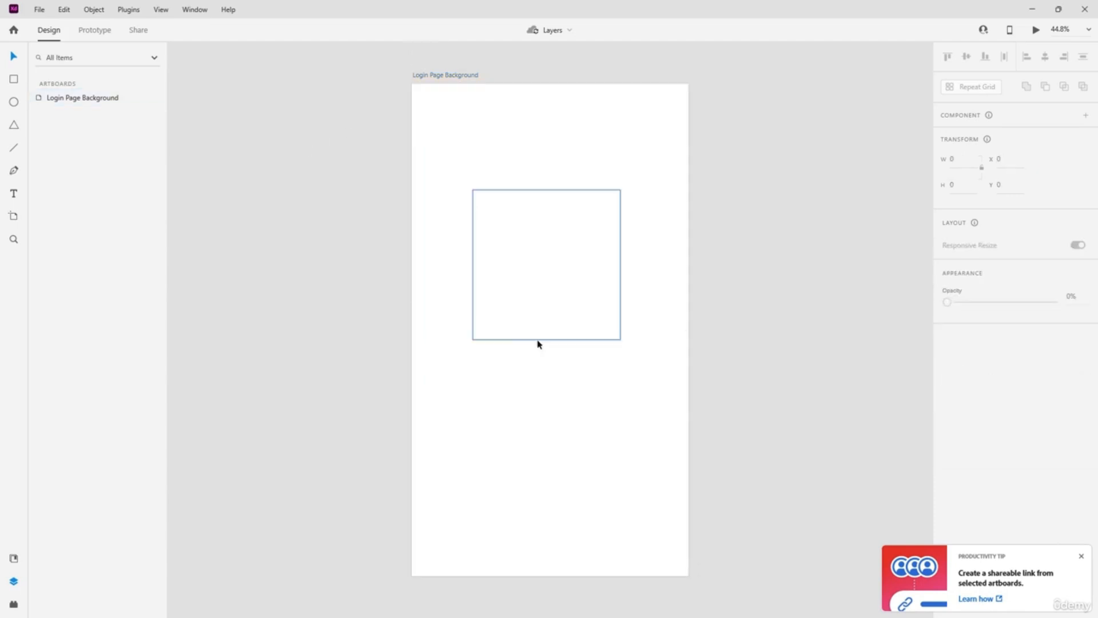
pyautogui.click(559, 240)
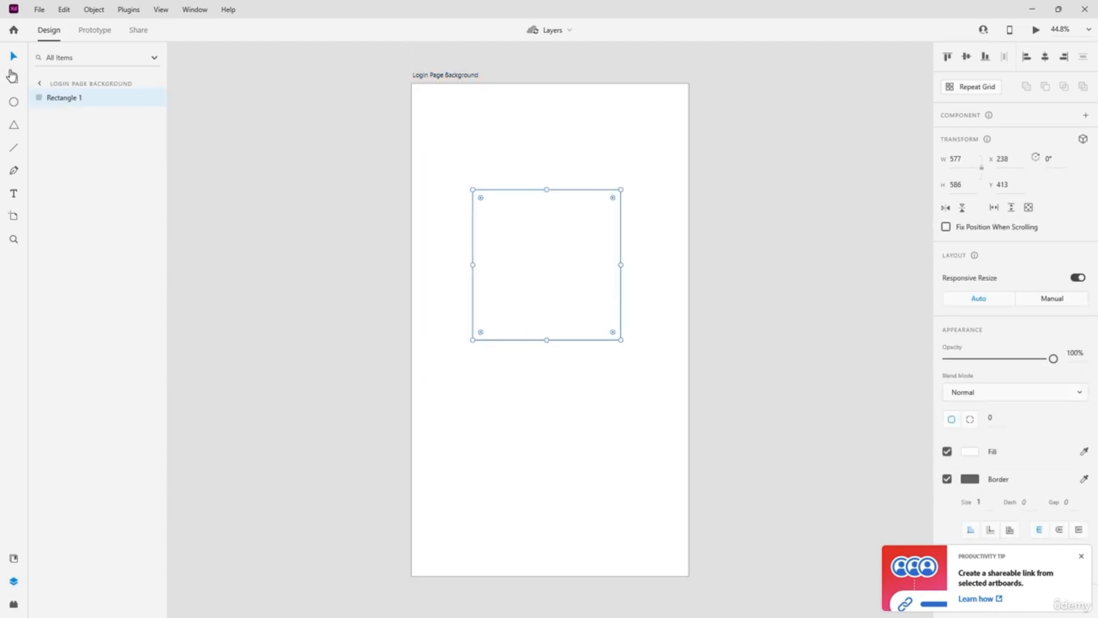
pyautogui.click(273, 193)
# Draw an ellipse about 471 by 404 overlapping the rectangle's lower-right corner and fill it with red #FF0000.
pyautogui.click(13, 100)
pyautogui.moveTo(633, 297); pyautogui.dragTo(514, 402)
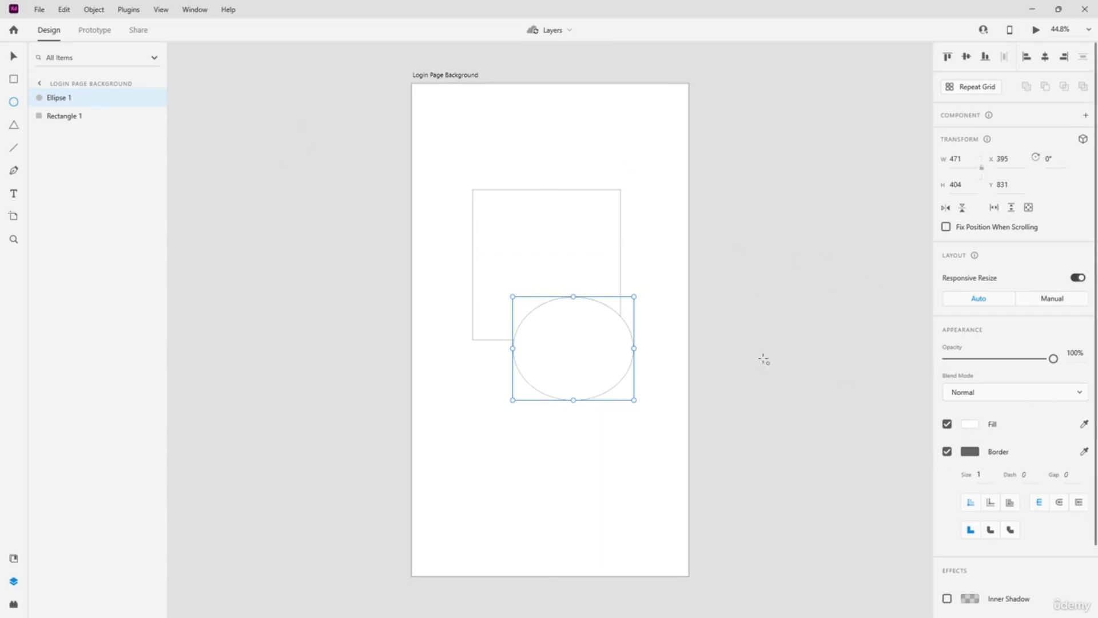
pyautogui.click(976, 424)
pyautogui.moveTo(819, 385); pyautogui.dragTo(970, 323)
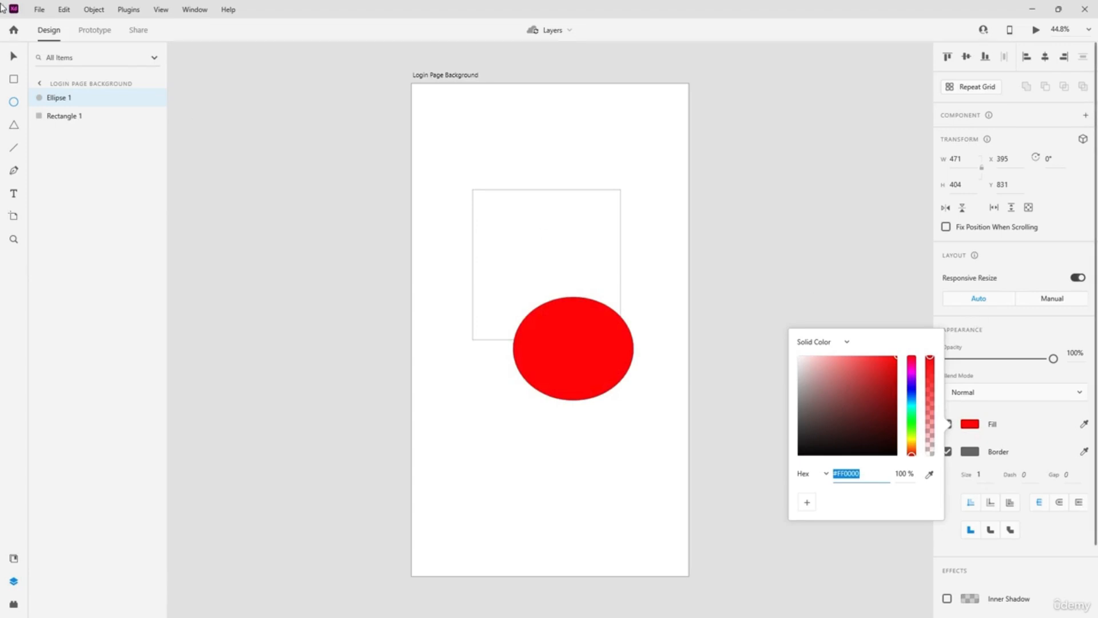
# Fill the rectangle with cyan #00E5FF and deselect it.
pyautogui.click(13, 56)
pyautogui.click(548, 251)
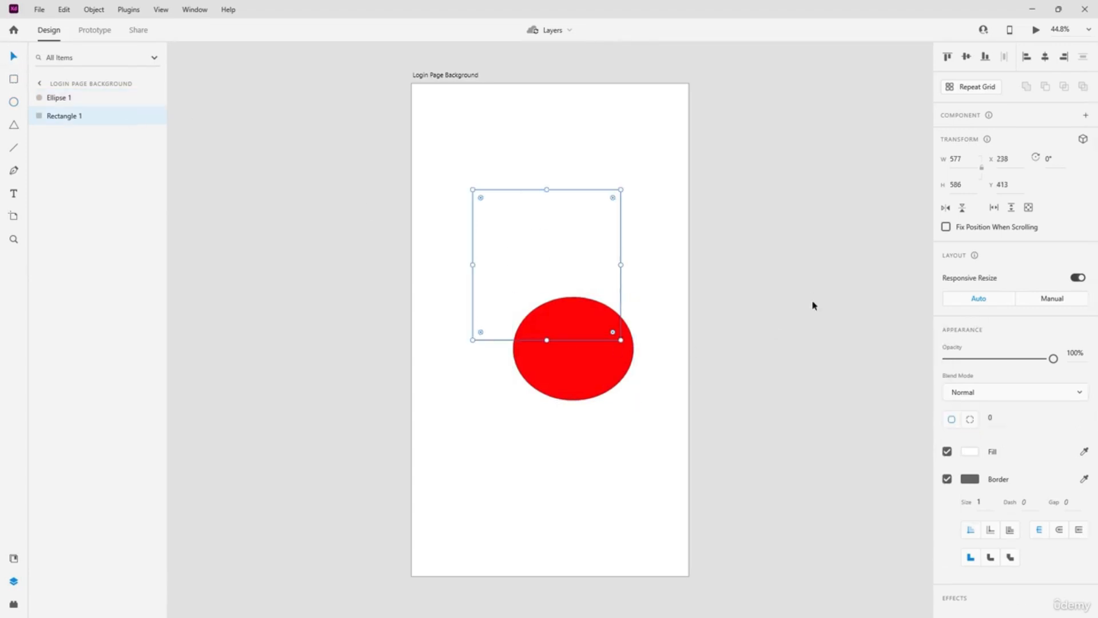
pyautogui.click(969, 451)
pyautogui.click(912, 432)
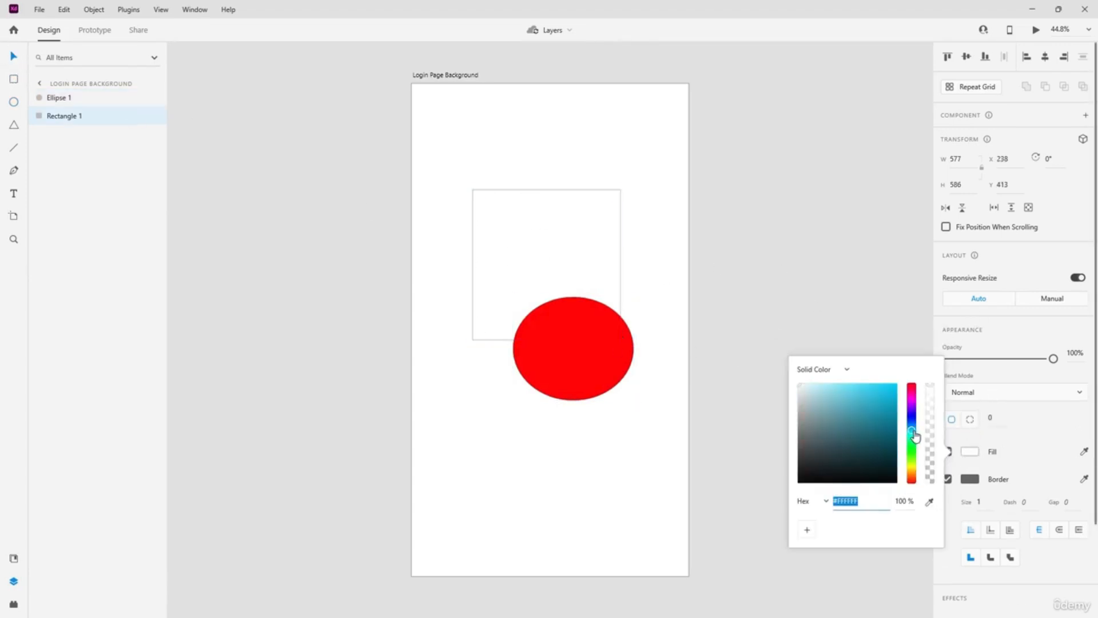
pyautogui.moveTo(893, 426); pyautogui.dragTo(954, 343)
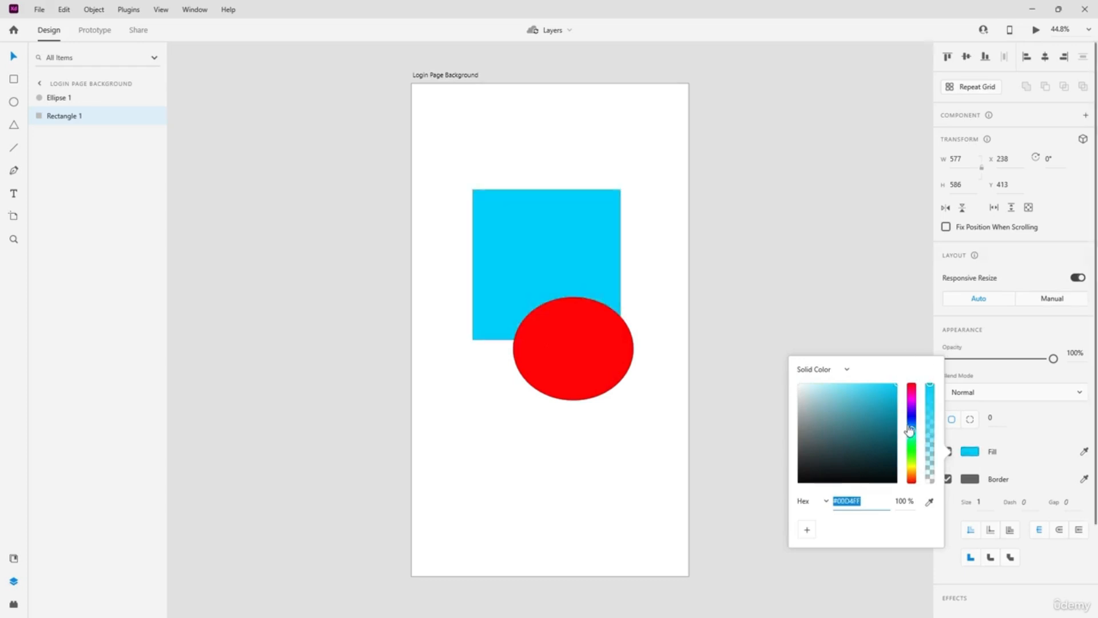
pyautogui.moveTo(910, 430); pyautogui.dragTo(939, 336)
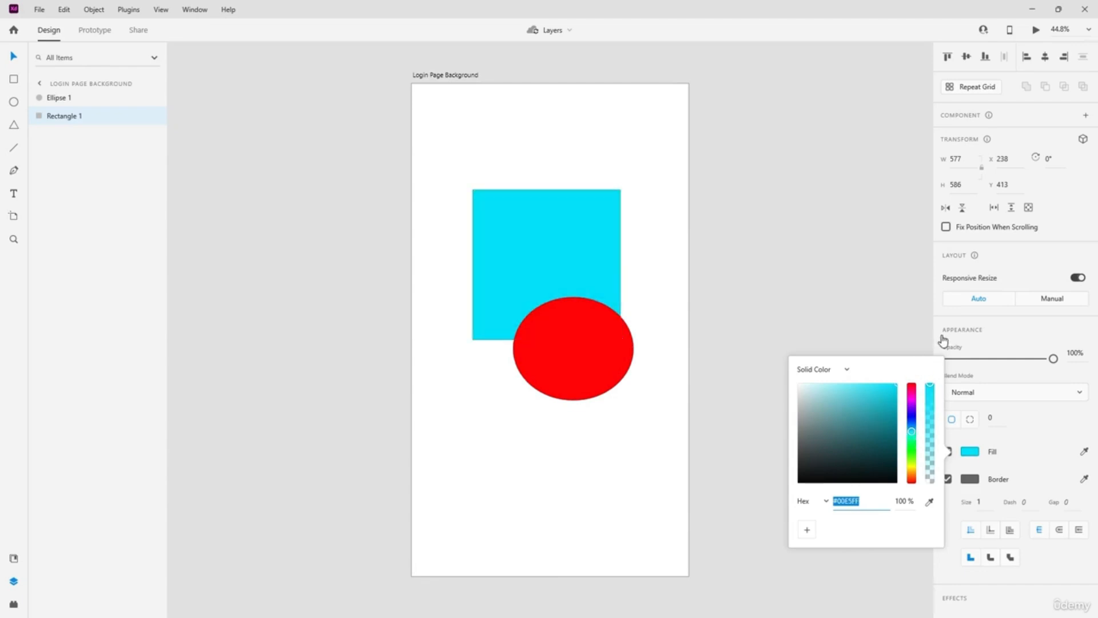
pyautogui.click(858, 251)
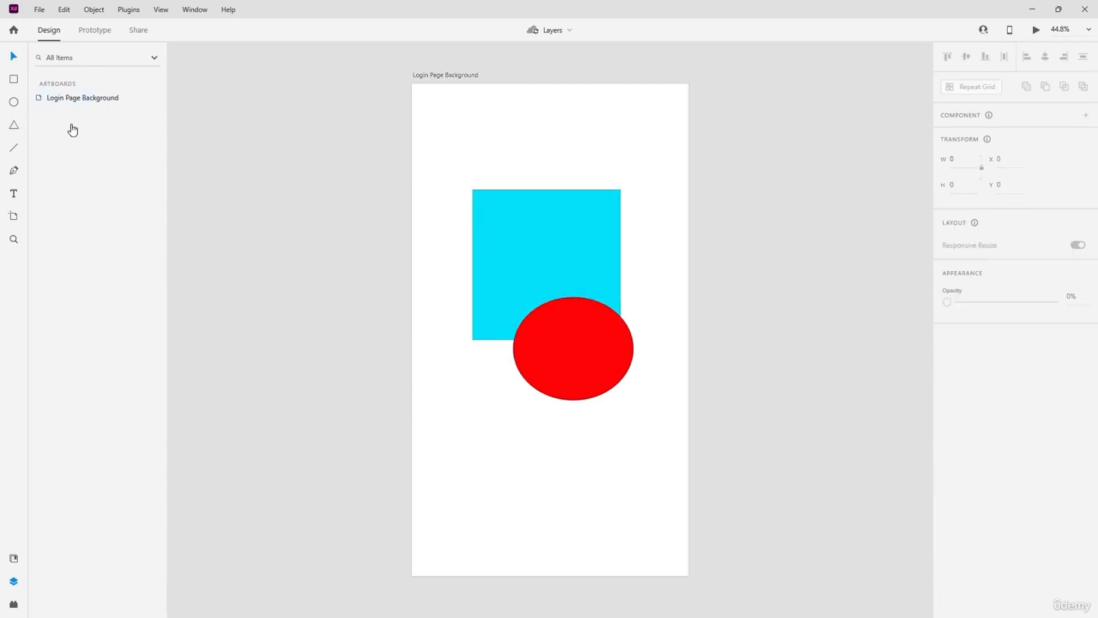
# Reorder the artboard's layers so that Rectangle 1 sits above Ellipse 1.
pyautogui.click(67, 98)
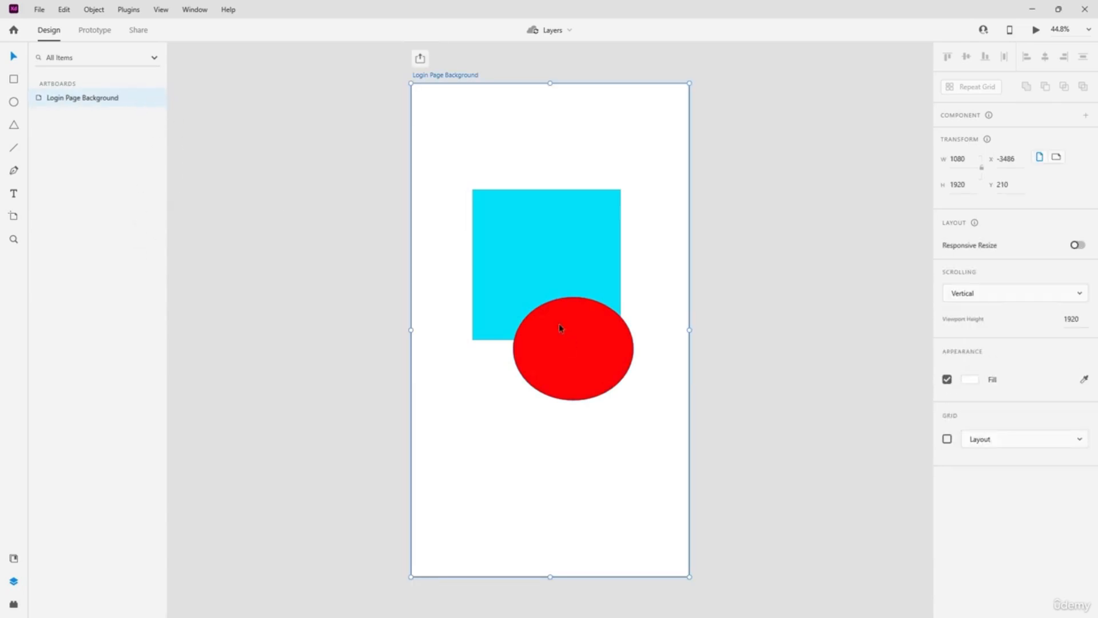
pyautogui.click(527, 233)
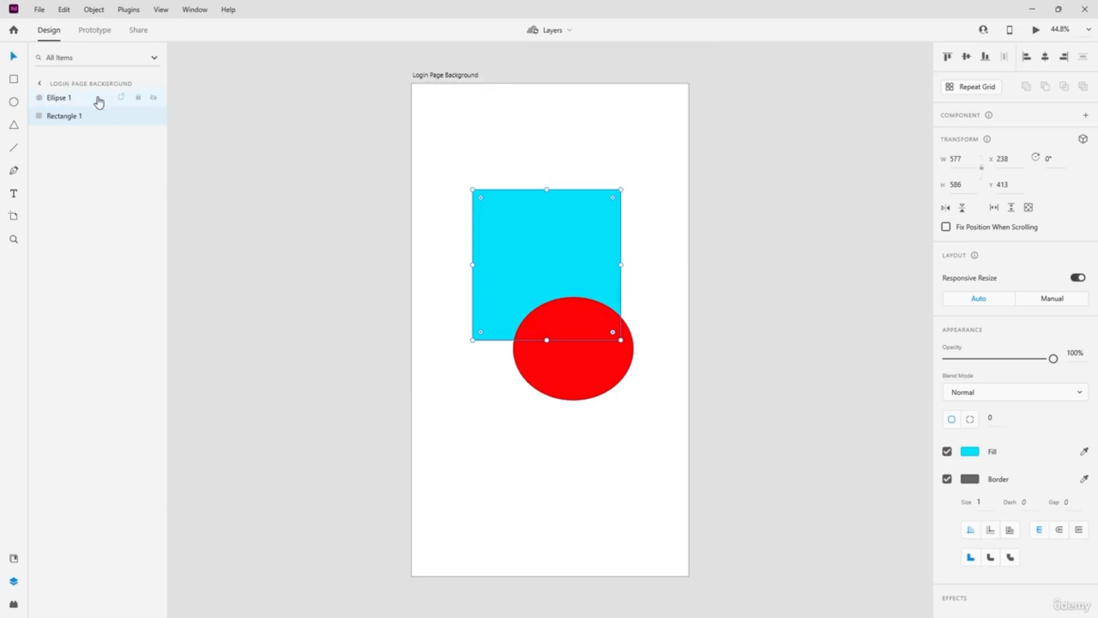
pyautogui.moveTo(61, 114); pyautogui.dragTo(77, 96)
pyautogui.moveTo(77, 97)
pyautogui.mouseDown()
pyautogui.moveTo(81, 115)
pyautogui.moveTo(81, 72)
pyautogui.moveTo(86, 98)
pyautogui.mouseUp()
pyautogui.click(597, 433)
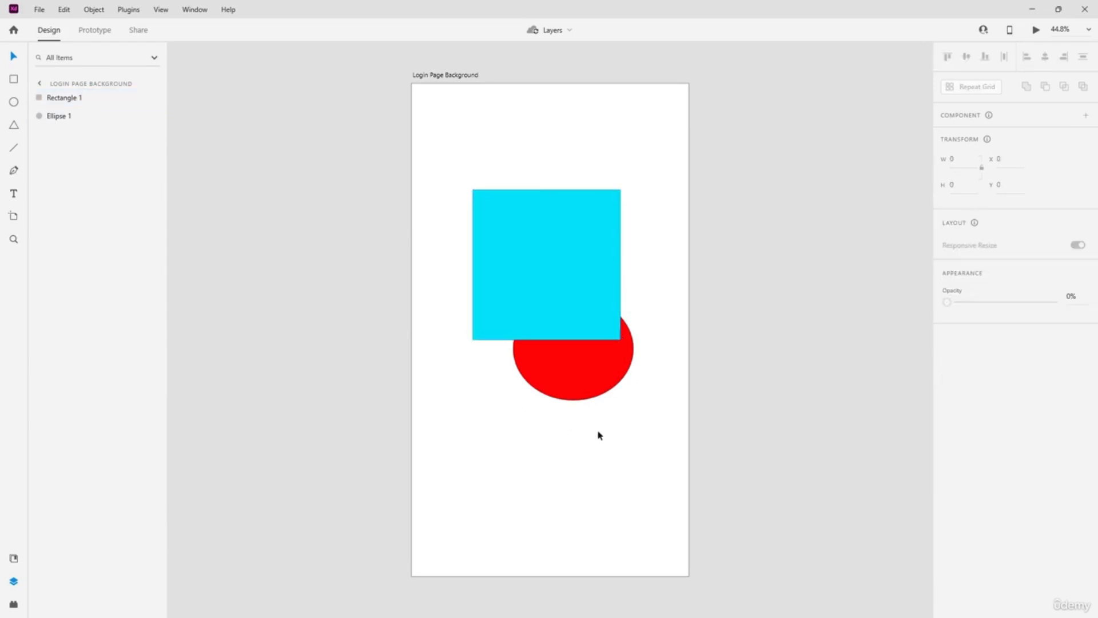
# Move the rectangle to about X 252, Y 404 and centre the ellipse horizontally beneath its lower edge.
pyautogui.click(522, 233)
pyautogui.moveTo(522, 233)
pyautogui.mouseDown()
pyautogui.moveTo(539, 235)
pyautogui.moveTo(526, 232)
pyautogui.mouseUp()
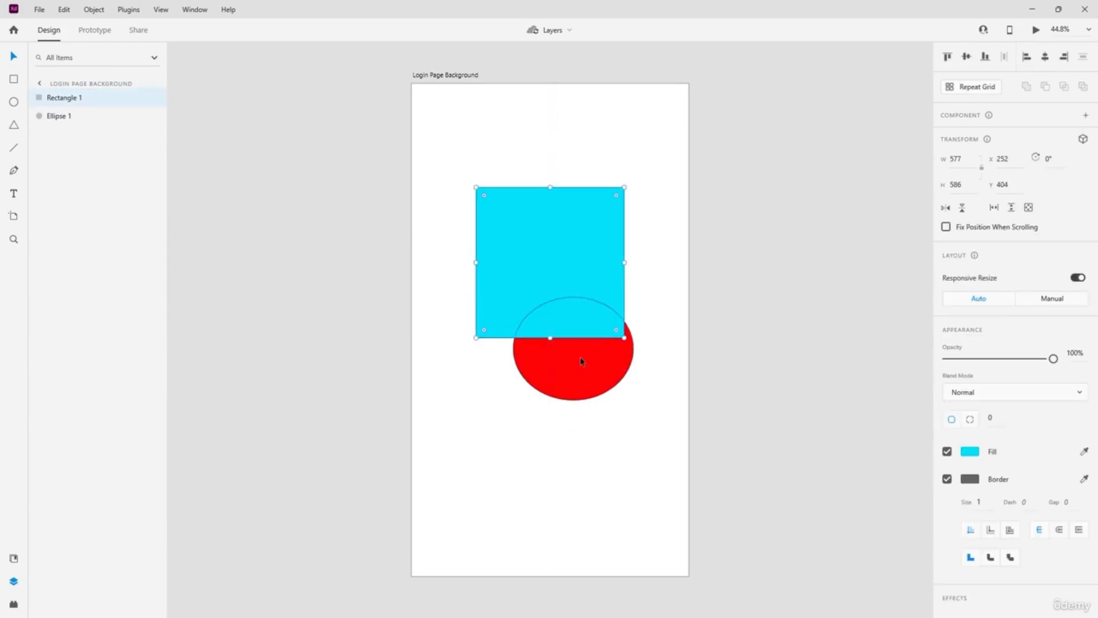
pyautogui.moveTo(594, 369); pyautogui.dragTo(573, 375)
pyautogui.click(615, 459)
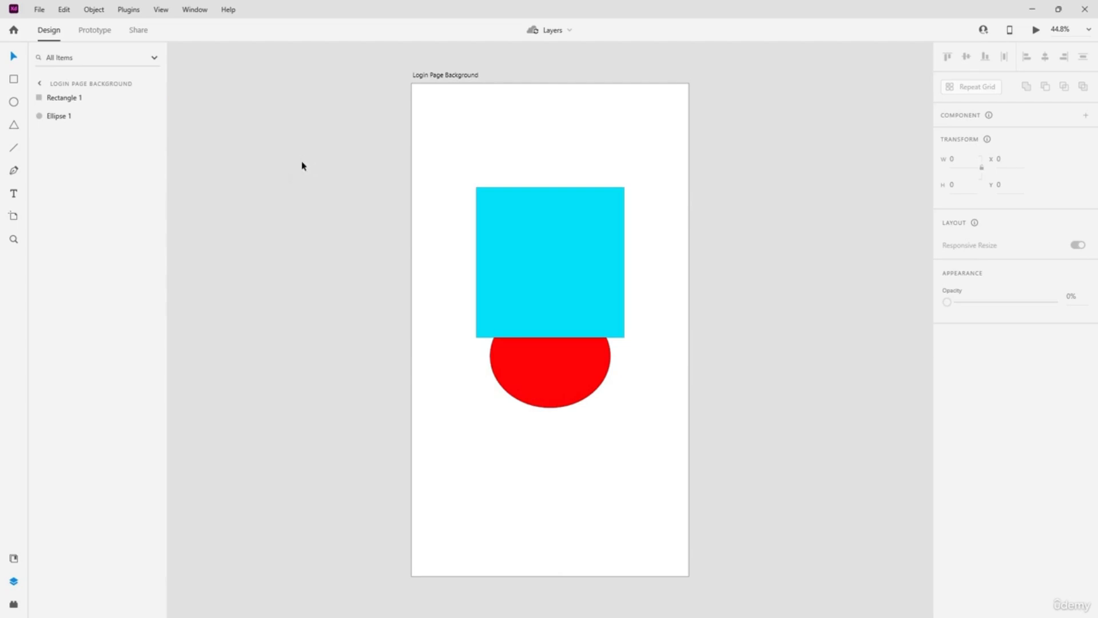
# Compare the layers list when the pasteboard, the Login Page Background artboard, the rectangle or the ellipse is selected.
pyautogui.click(292, 209)
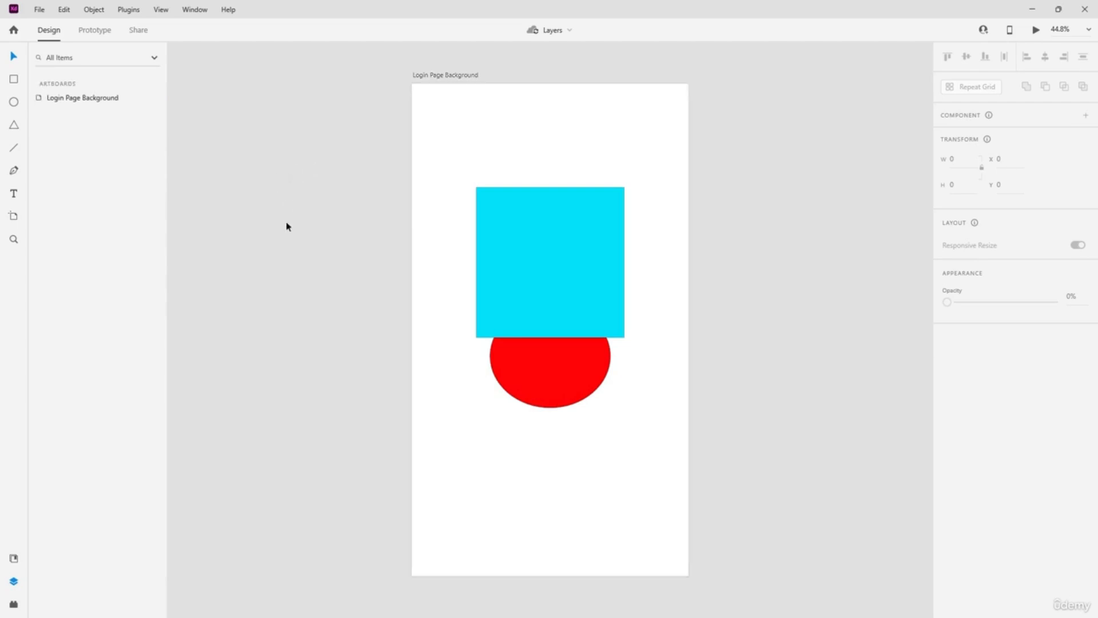
pyautogui.click(431, 77)
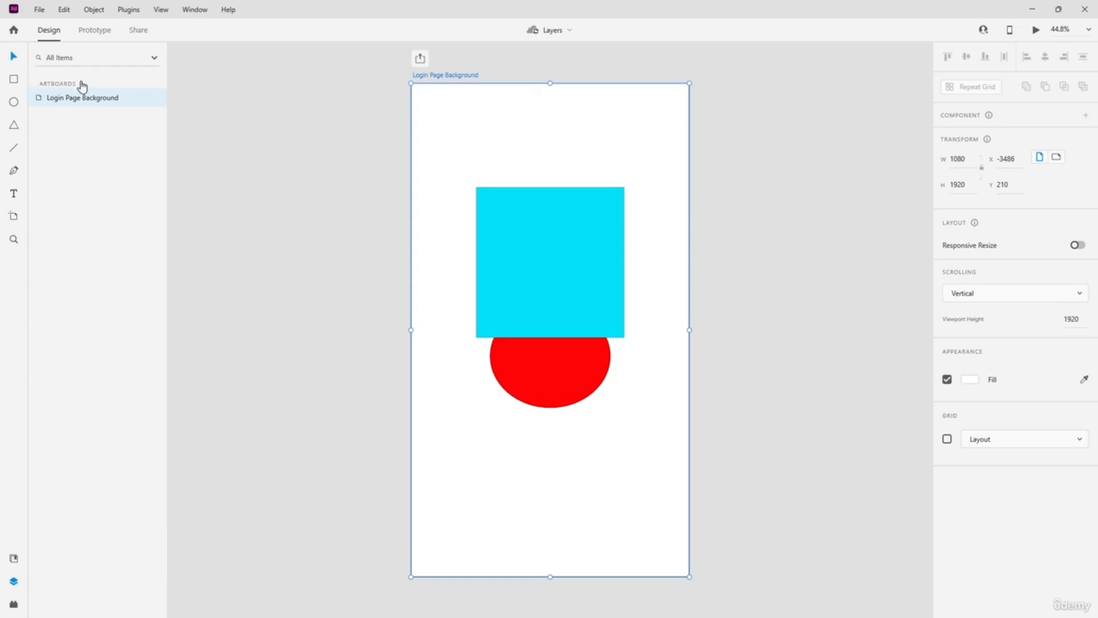
pyautogui.click(255, 140)
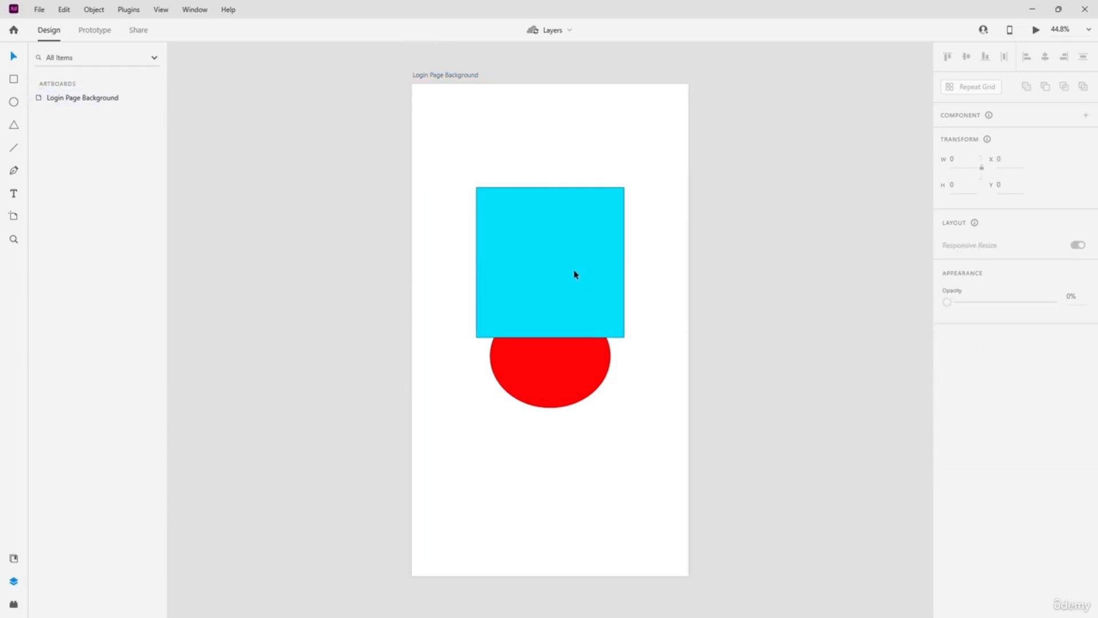
pyautogui.click(535, 244)
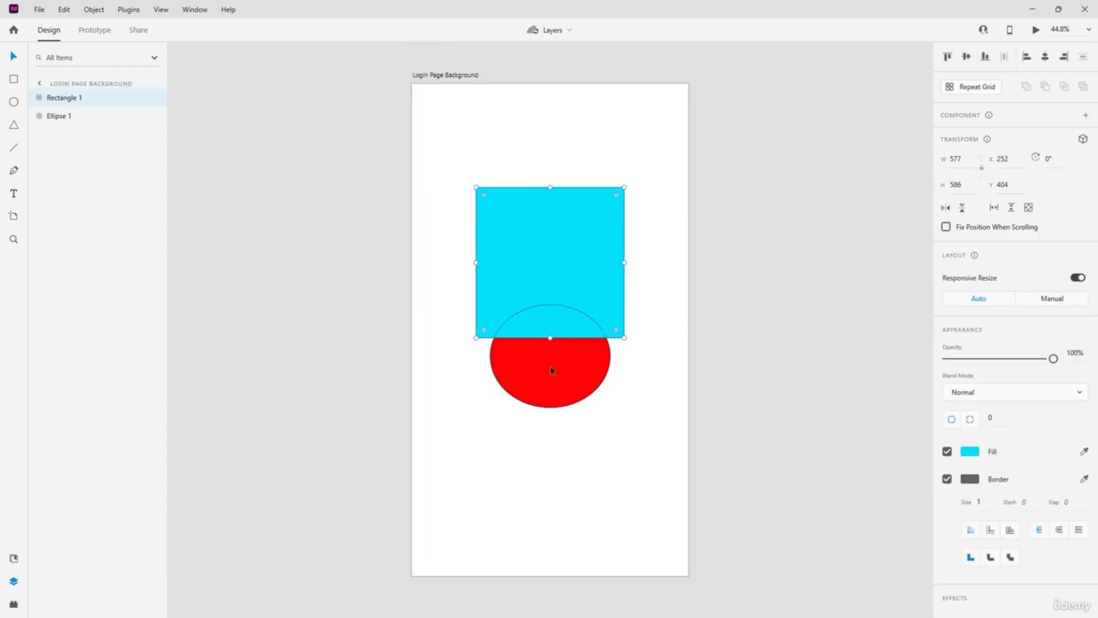
pyautogui.click(574, 380)
pyautogui.click(574, 457)
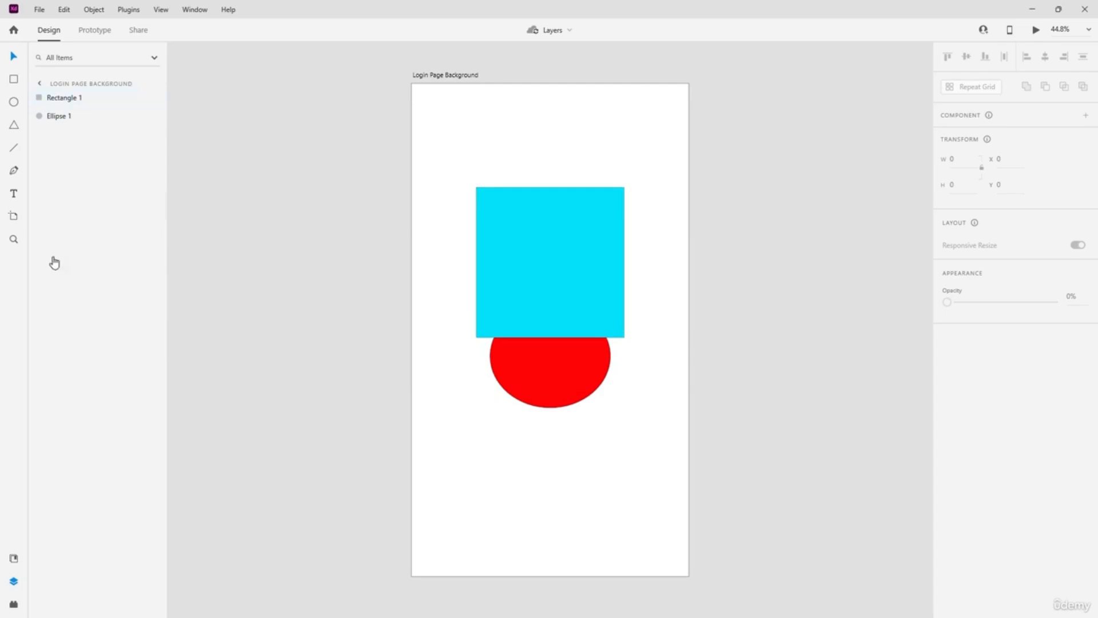
pyautogui.click(327, 203)
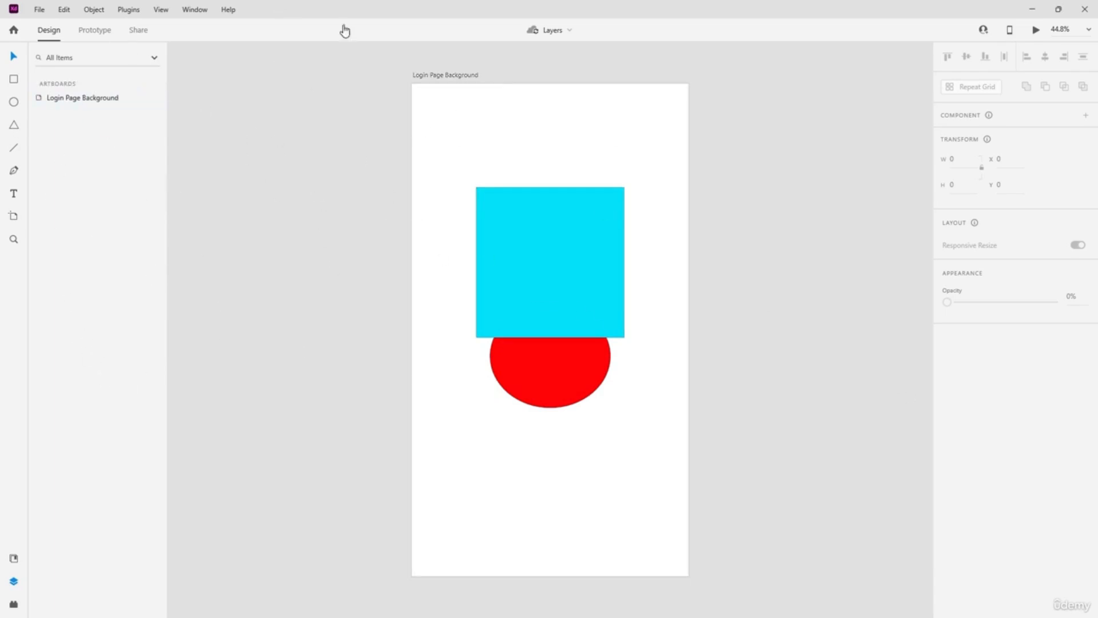
pyautogui.click(447, 139)
pyautogui.click(429, 76)
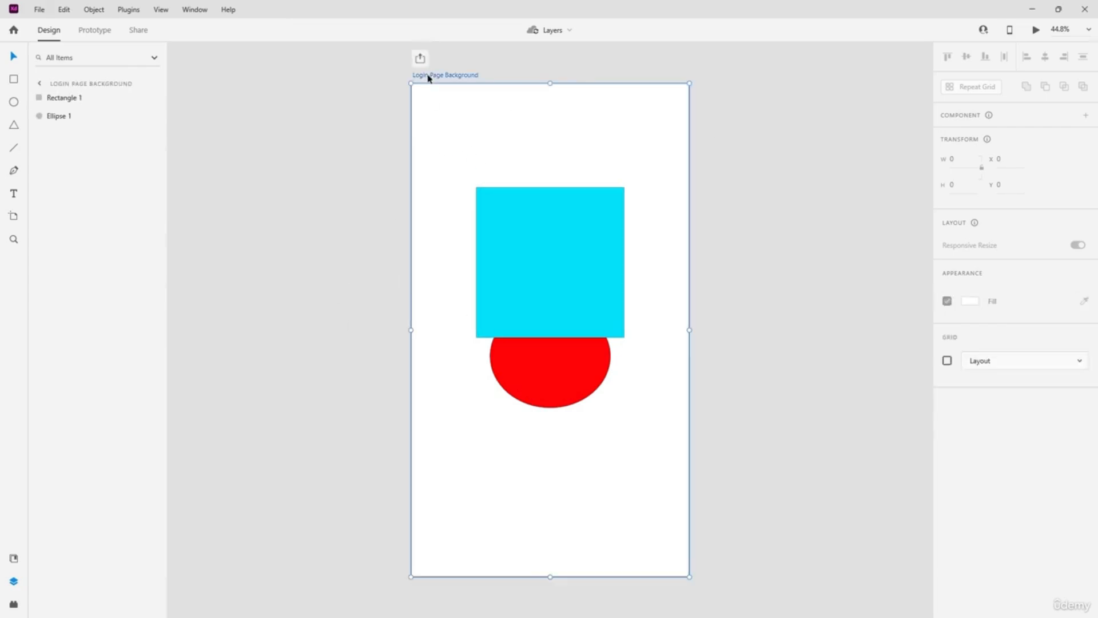
pyautogui.click(196, 143)
pyautogui.click(468, 140)
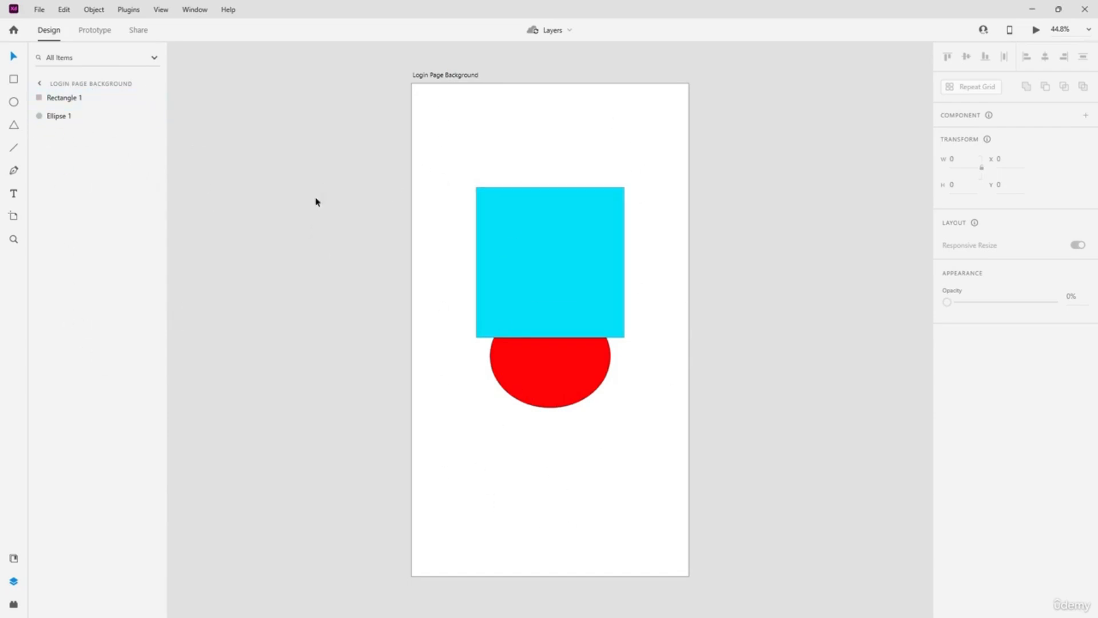
pyautogui.click(264, 176)
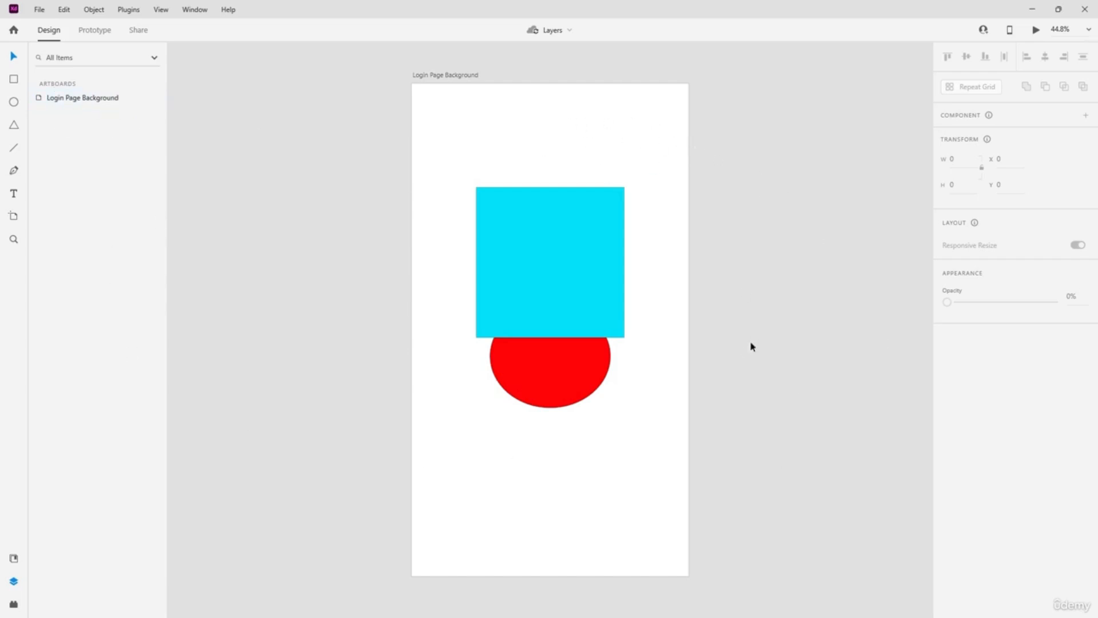
# Draw an artboard about 263 by 403 on the pasteboard and move it onto Login Page Background, overlapping the cyan rectangle's left side.
pyautogui.click(13, 216)
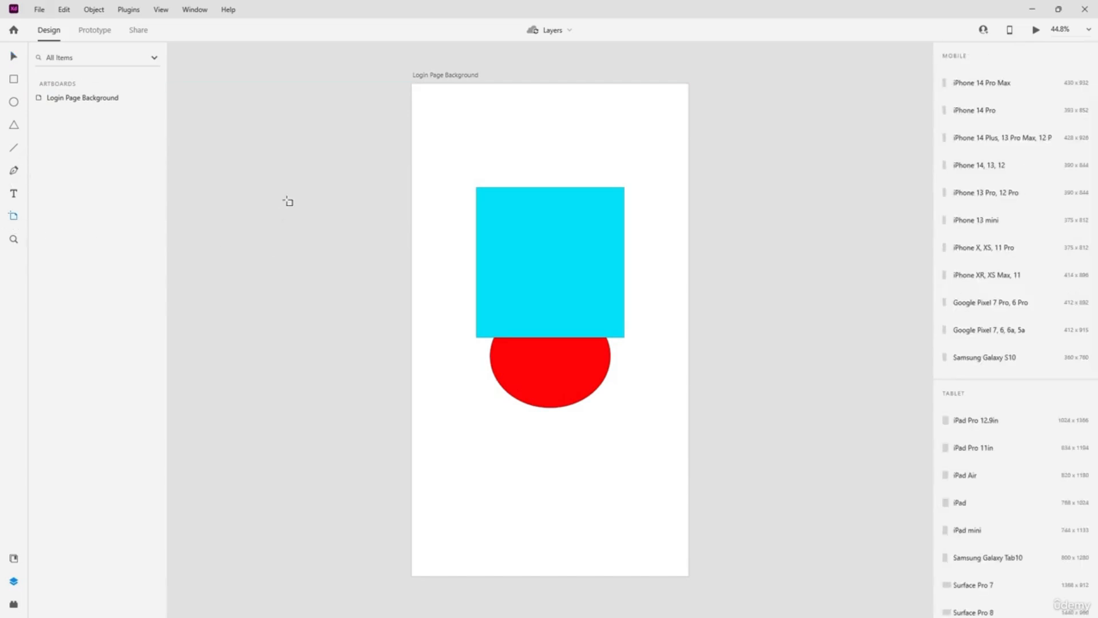
pyautogui.moveTo(289, 199); pyautogui.dragTo(359, 303)
pyautogui.click(12, 56)
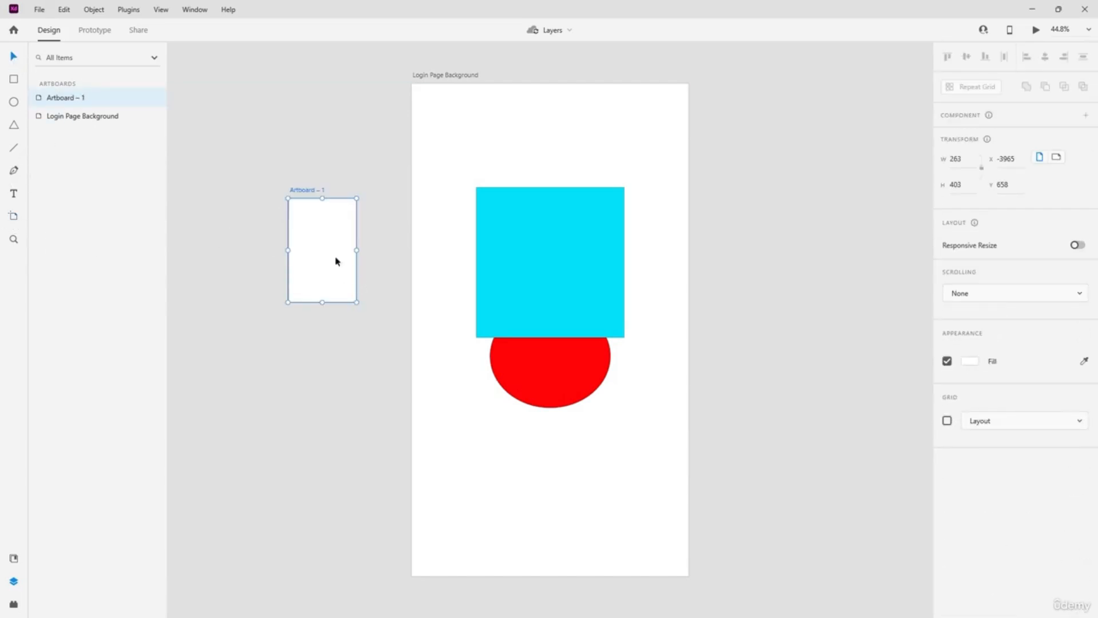
pyautogui.moveTo(335, 257); pyautogui.dragTo(483, 318)
pyautogui.click(282, 319)
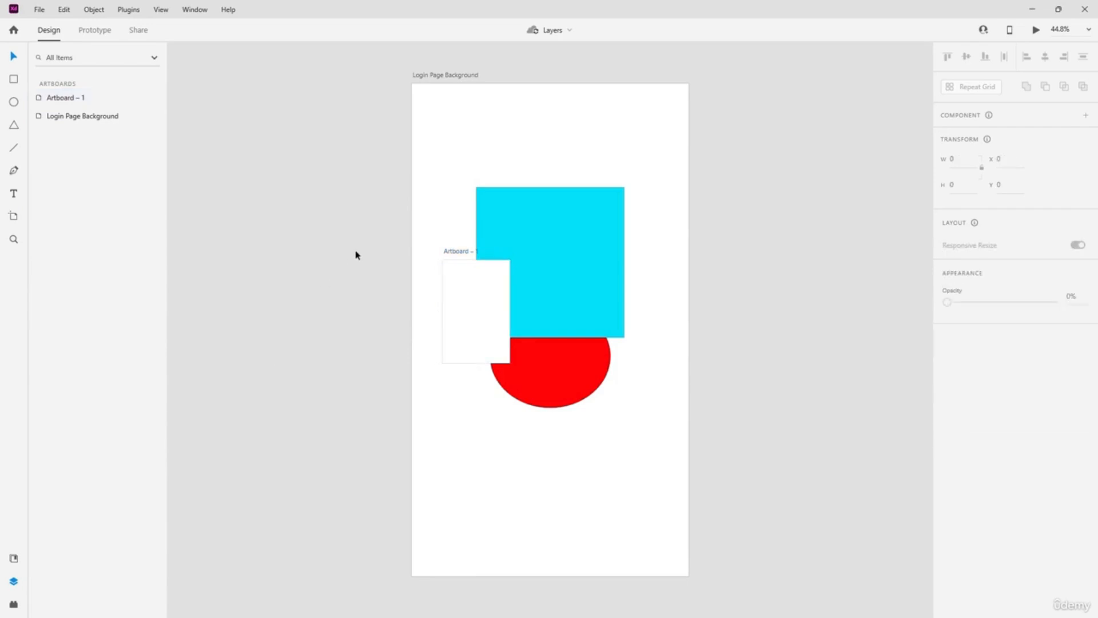
# Place Artboard – 1 below Login Page Background in the layer order and move it back onto the pasteboard at about X -4094, Y 863.
pyautogui.moveTo(74, 98); pyautogui.dragTo(76, 124)
pyautogui.click(281, 296)
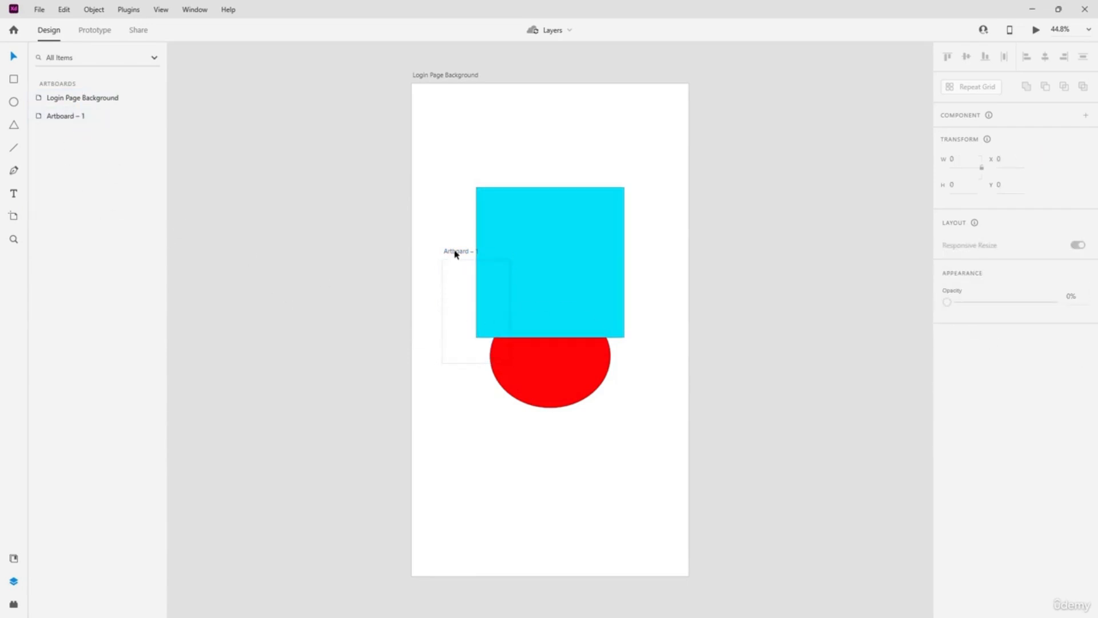
pyautogui.moveTo(456, 254)
pyautogui.mouseDown()
pyautogui.moveTo(406, 280)
pyautogui.moveTo(399, 262)
pyautogui.moveTo(448, 257)
pyautogui.mouseUp()
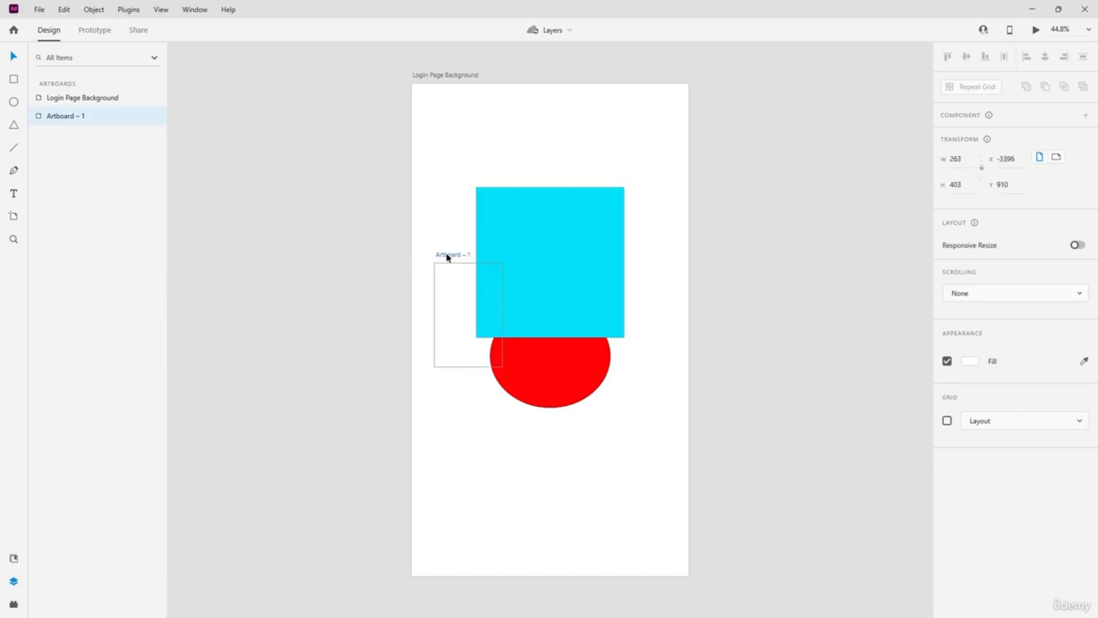
pyautogui.click(343, 335)
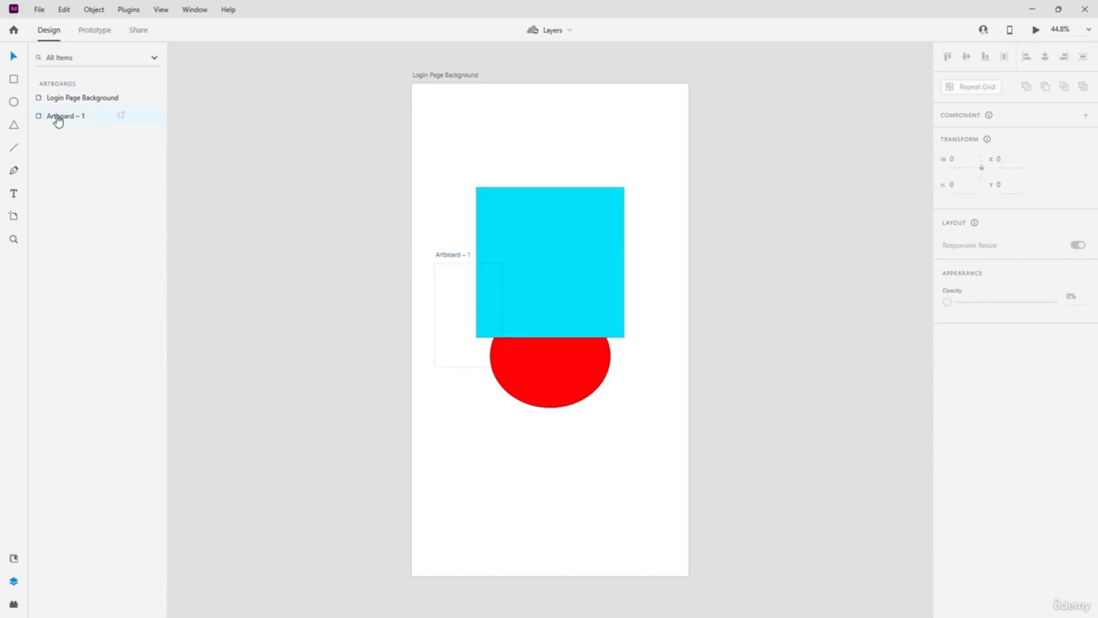
pyautogui.moveTo(447, 254); pyautogui.dragTo(267, 242)
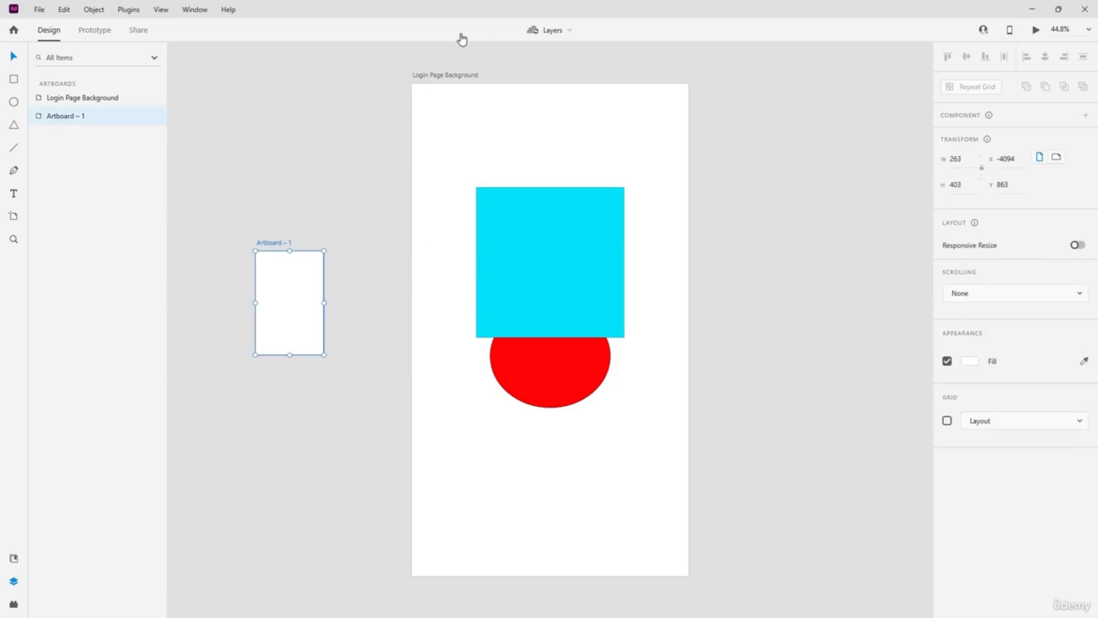
# Delete the small Artboard – 1 from the pasteboard.
pyautogui.click(352, 160)
pyautogui.moveTo(339, 208); pyautogui.dragTo(211, 369)
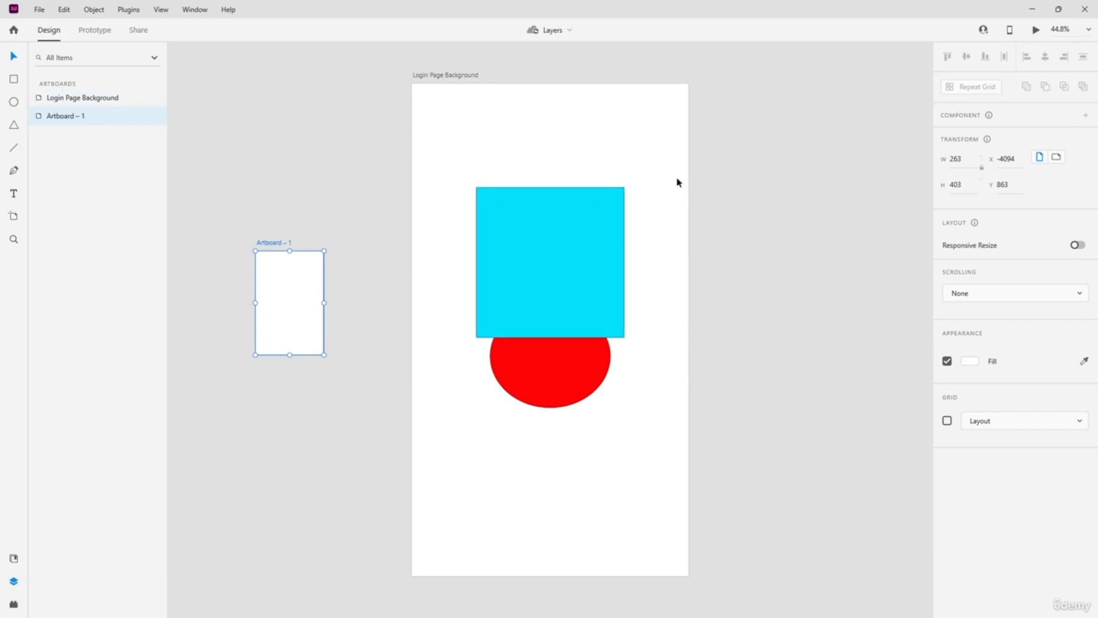
pyautogui.press('Delete')
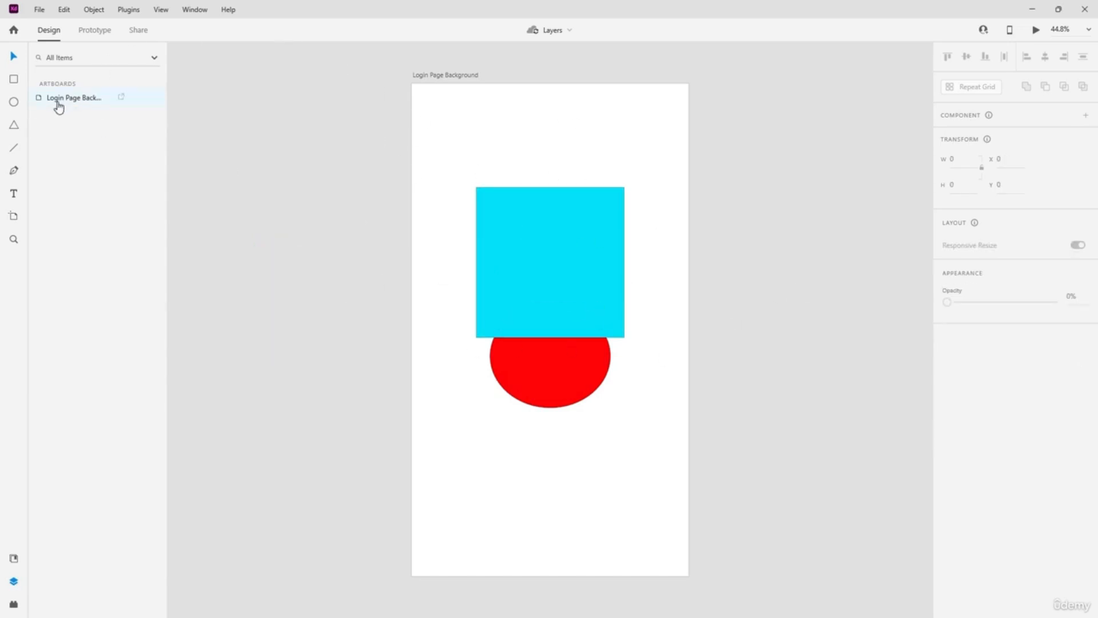
# Compare the layers list with the Login Page Background artboard active and with nothing on the pasteboard selected.
pyautogui.click(432, 262)
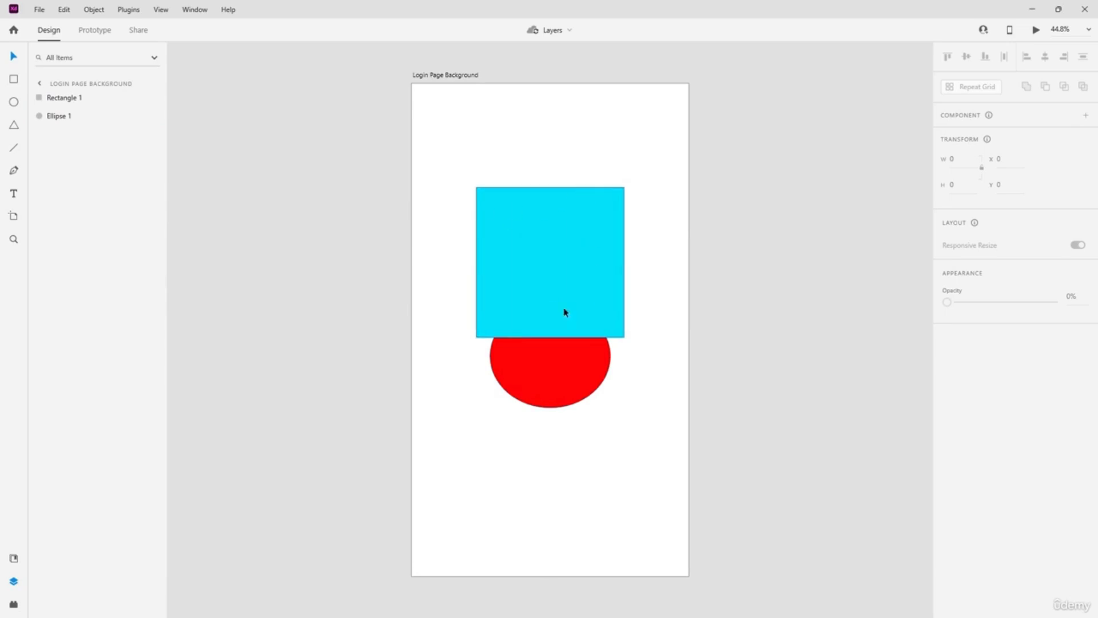
pyautogui.click(837, 292)
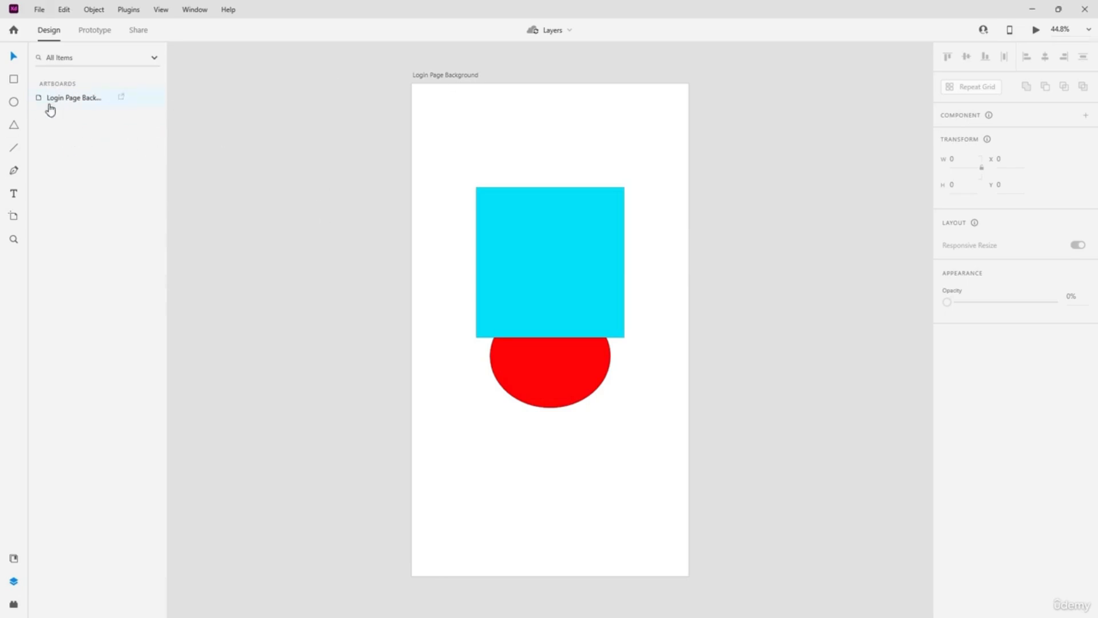
pyautogui.click(499, 110)
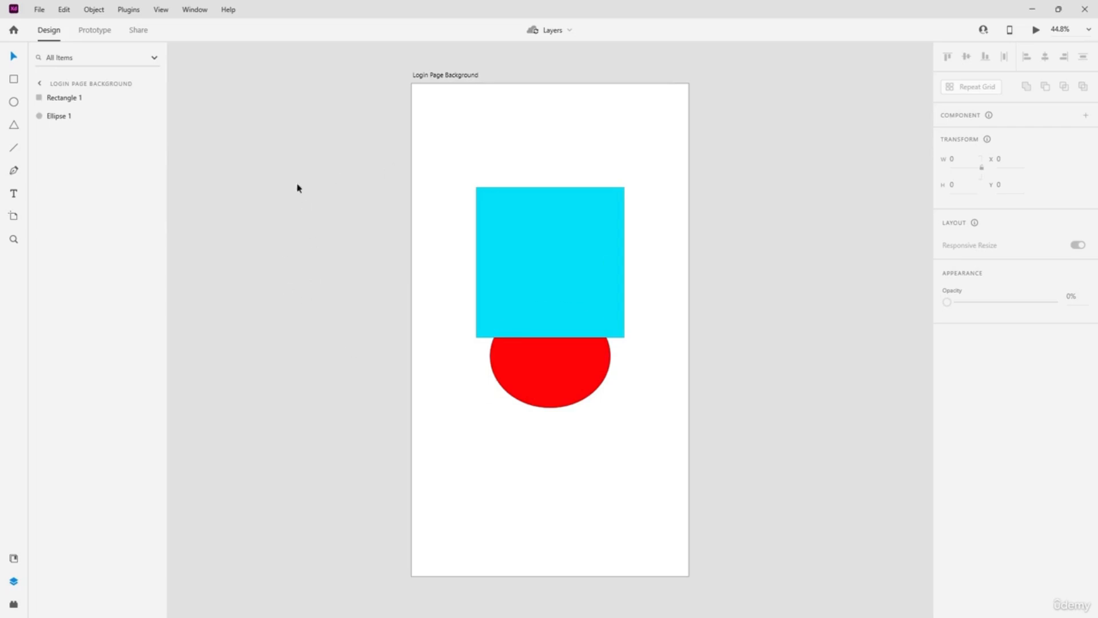
pyautogui.click(267, 206)
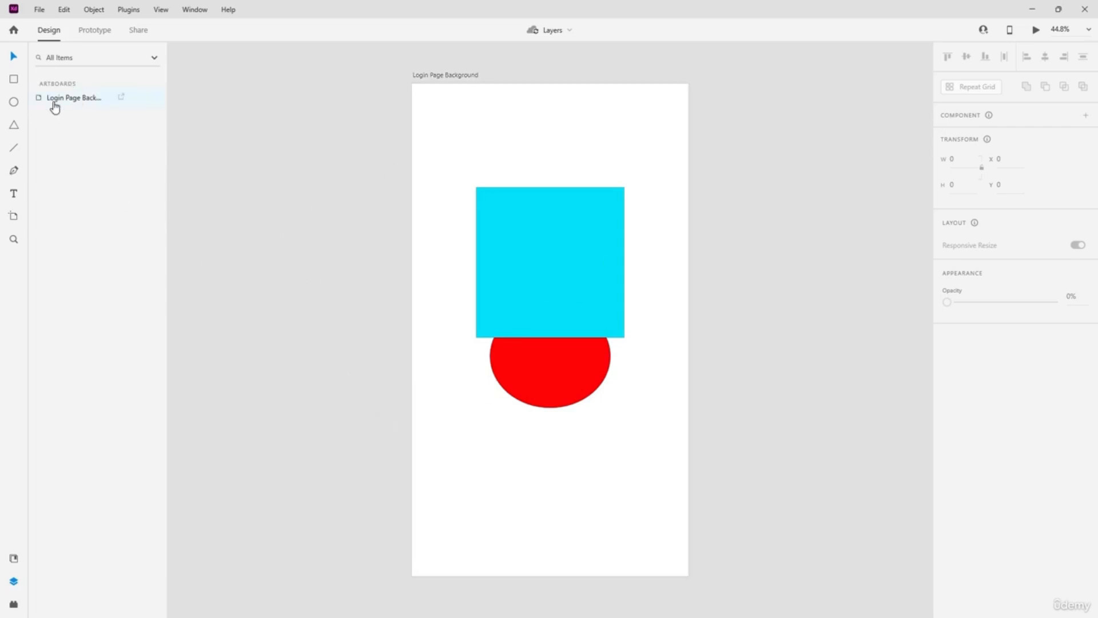